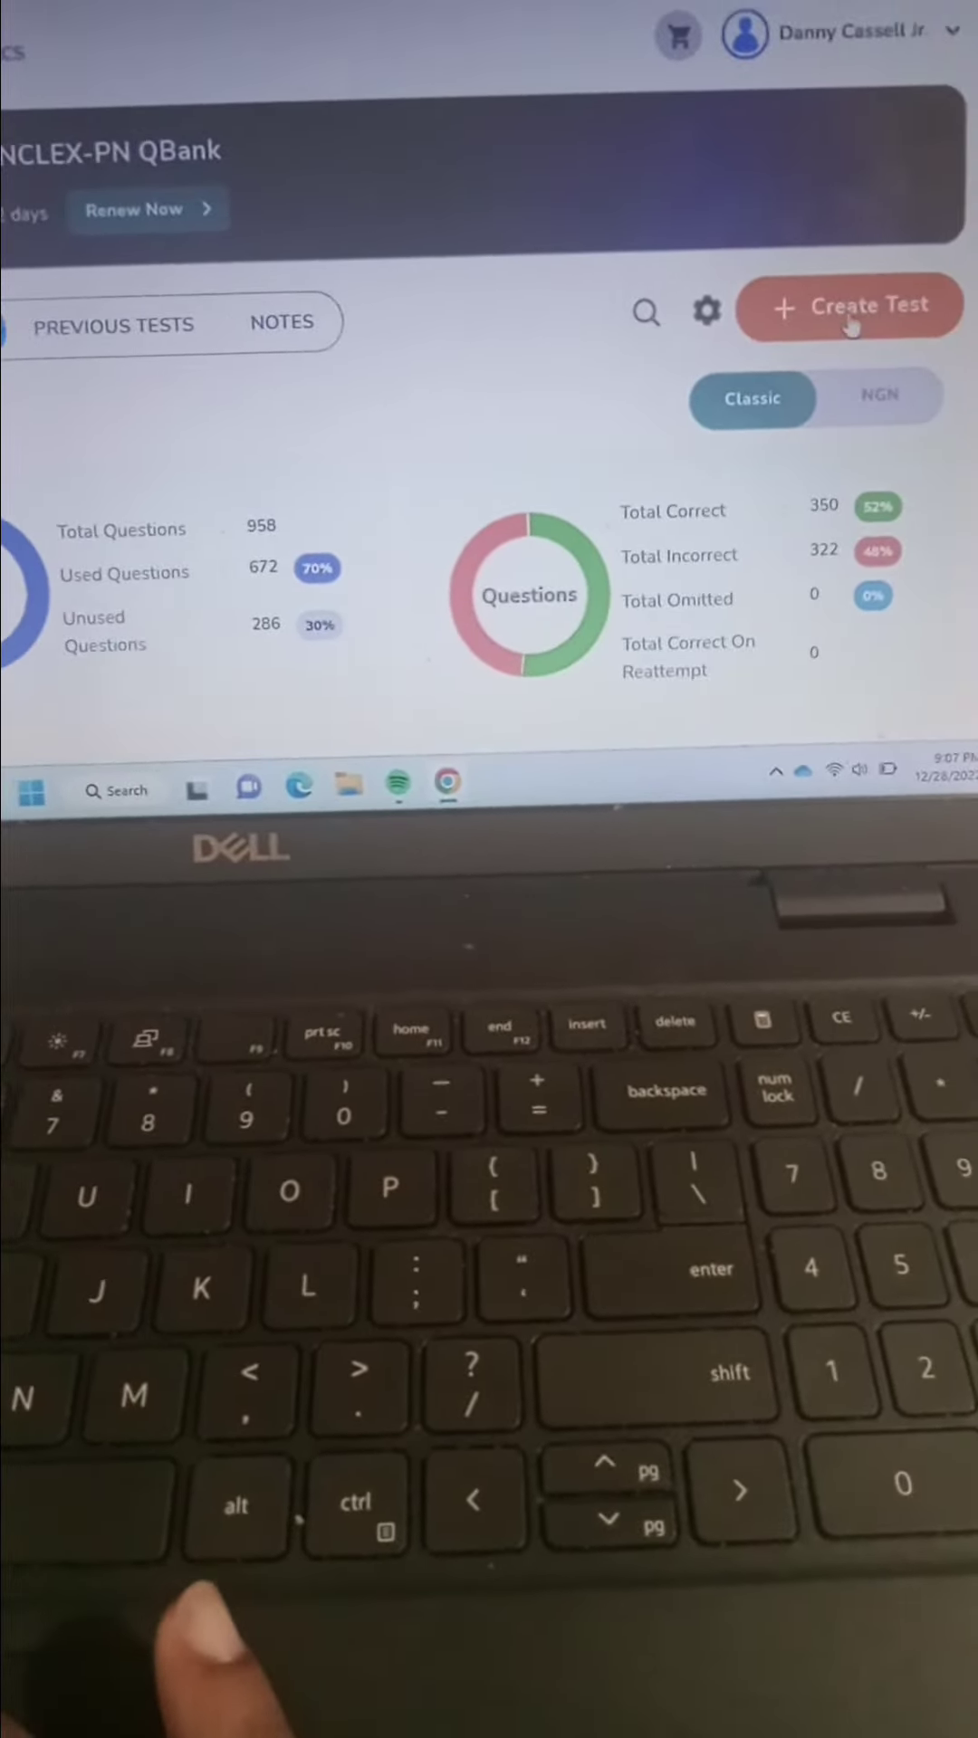
- Start a new test, toggling CAT and Readiness Assessment on then off, keeping Timed mode
click(852, 320)
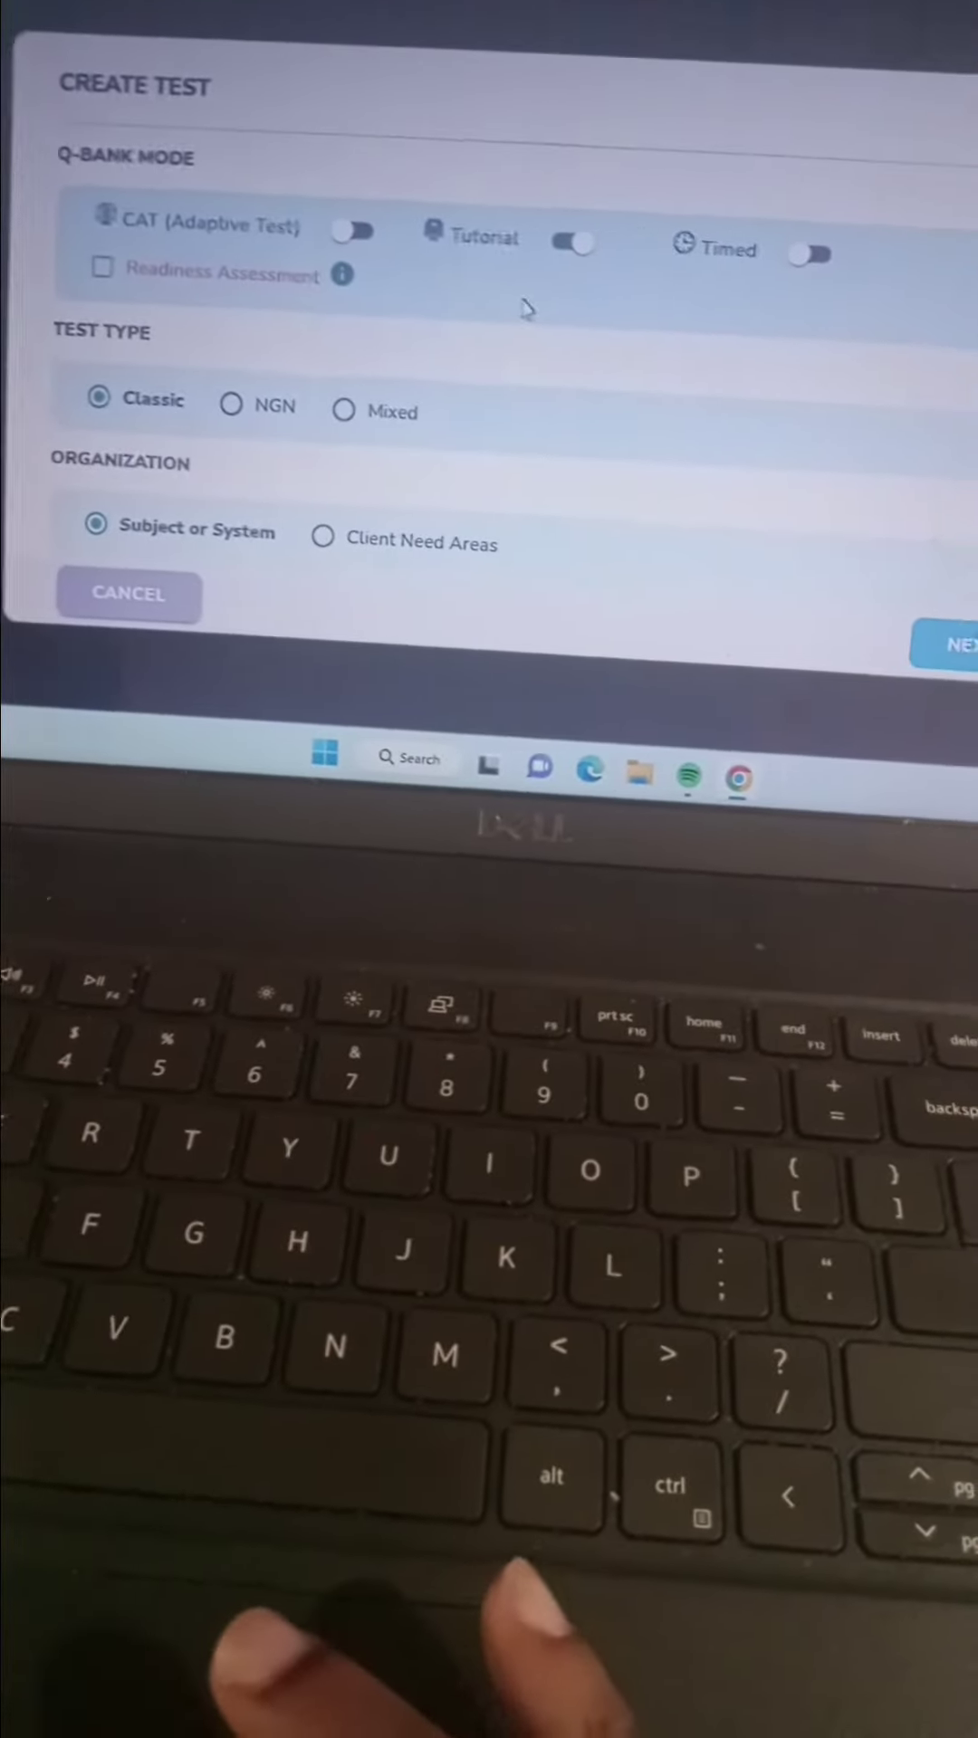
click(354, 231)
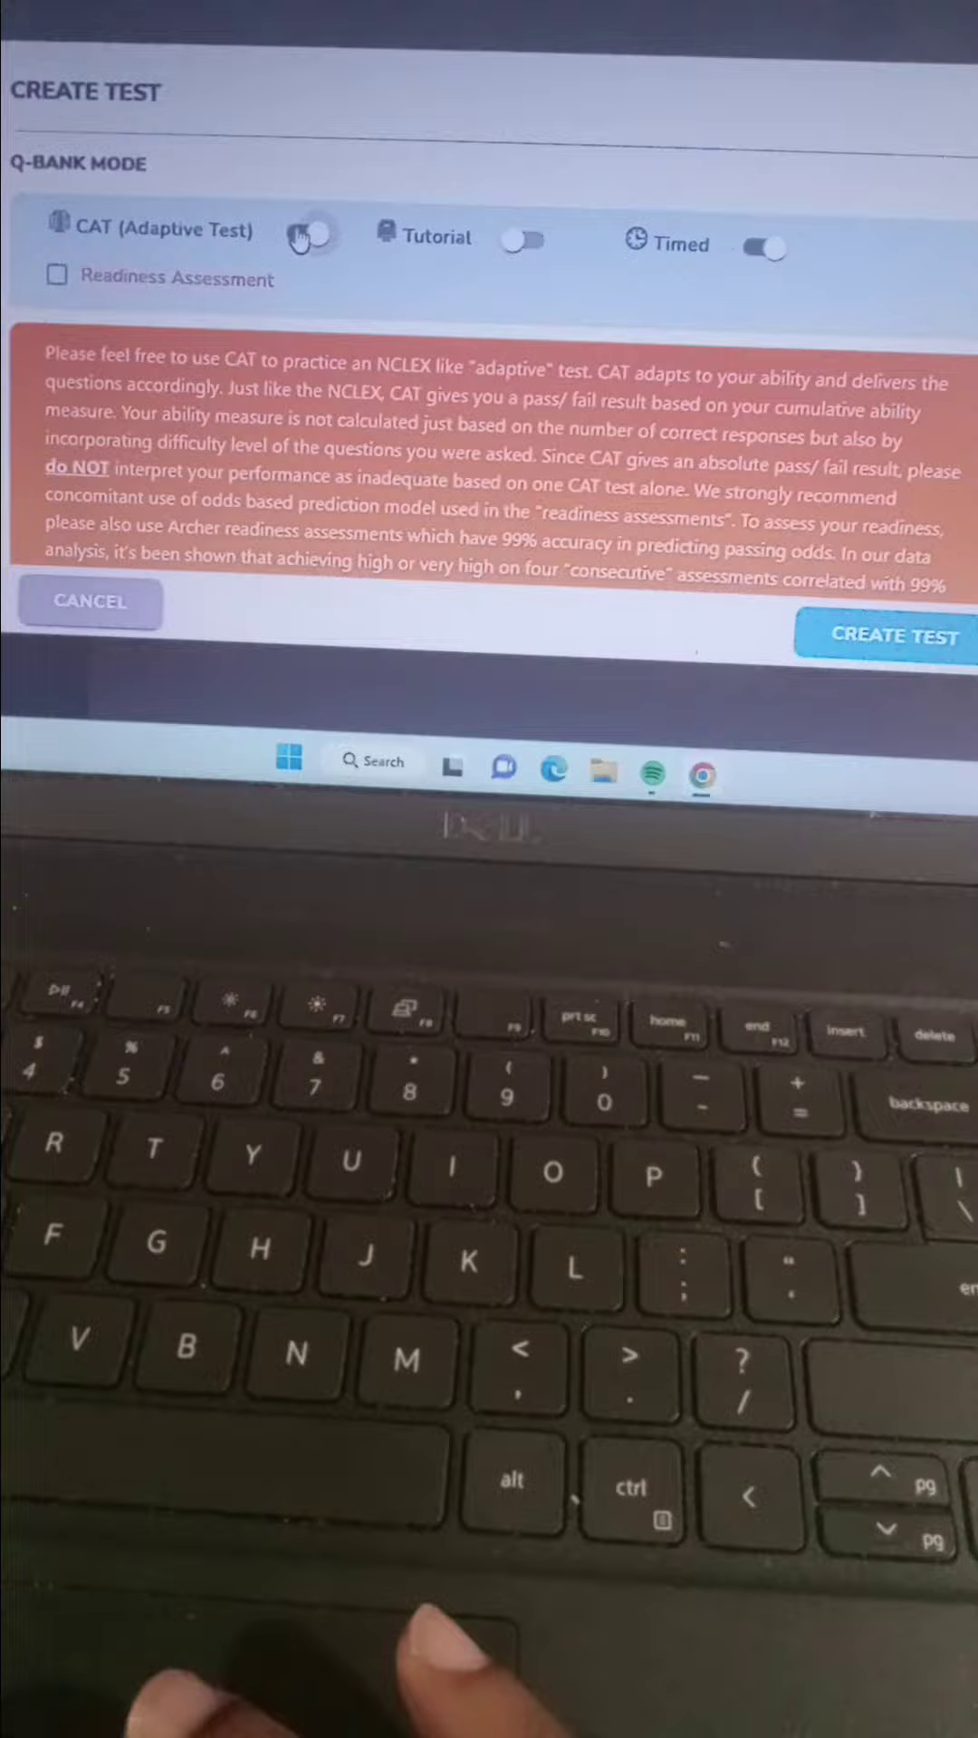
click(302, 238)
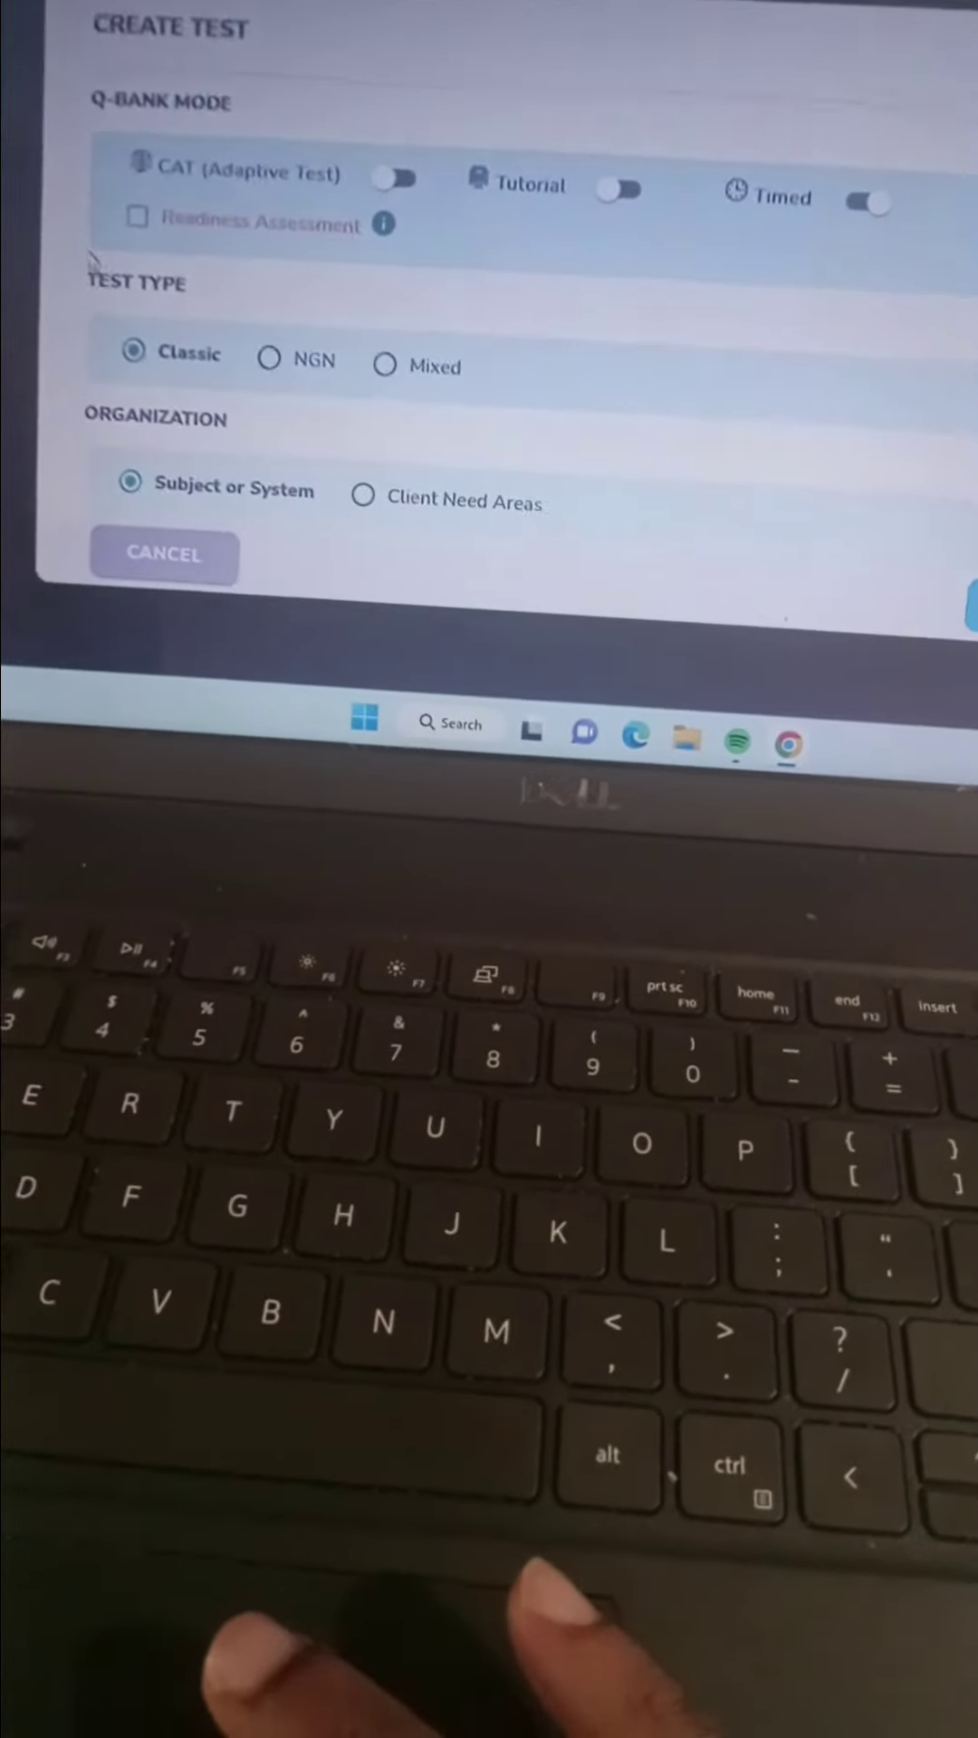
click(137, 217)
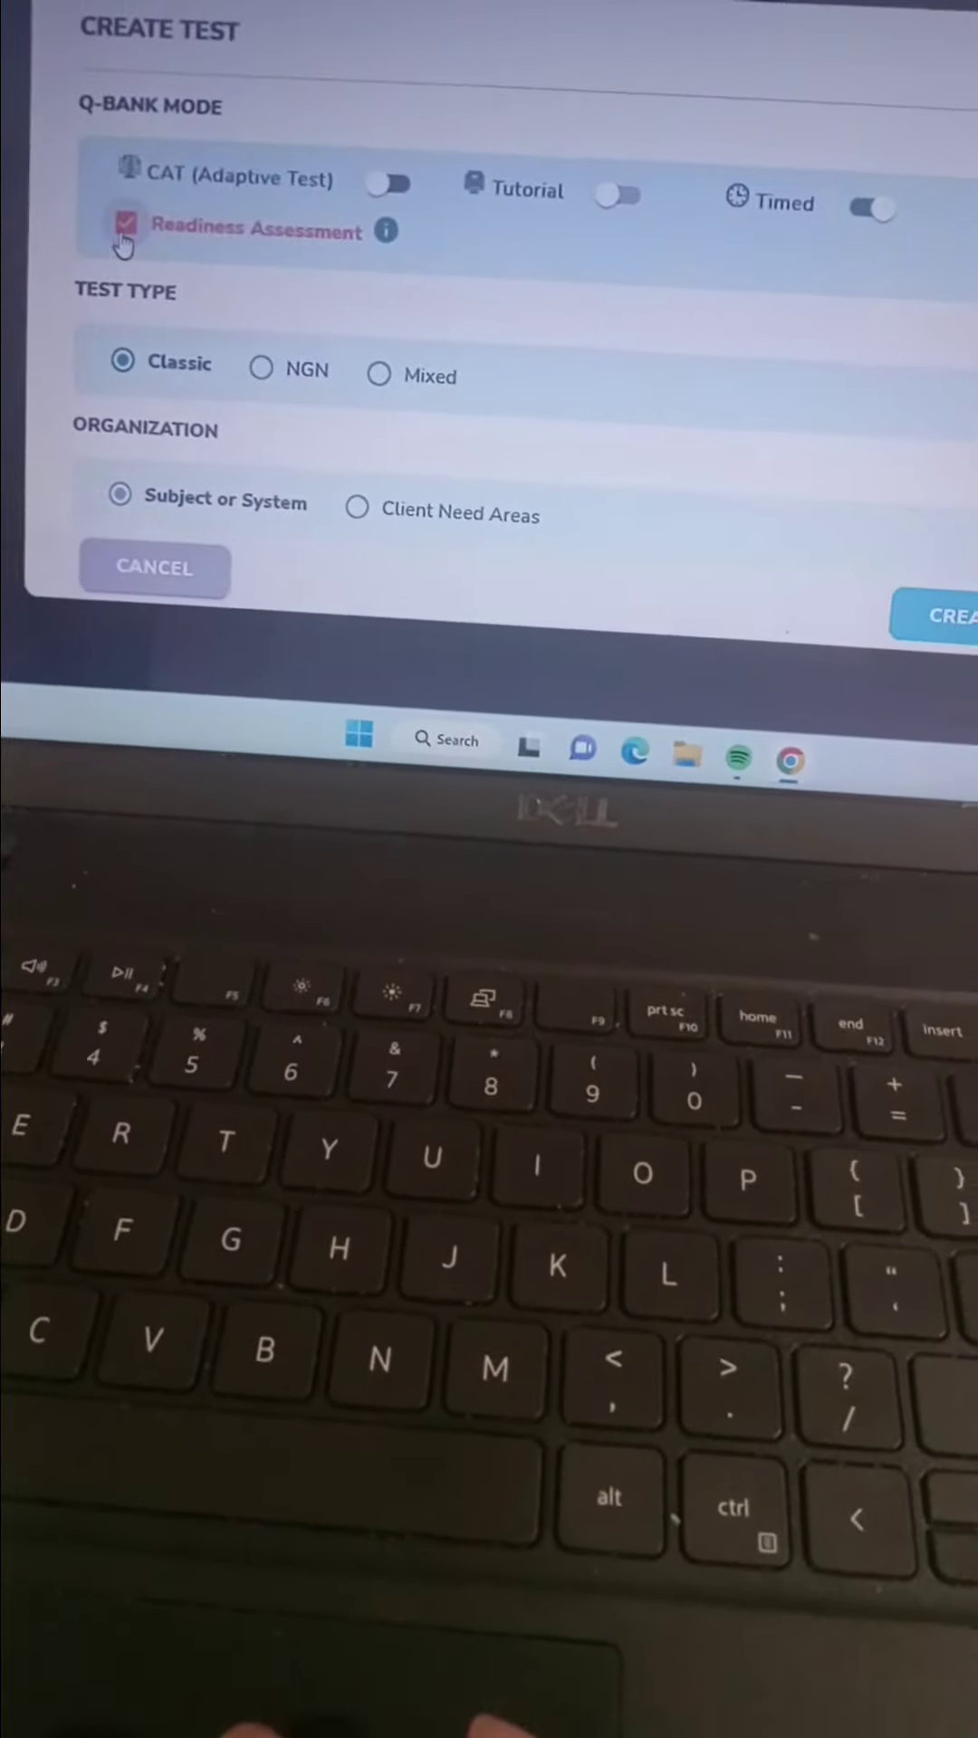
click(122, 234)
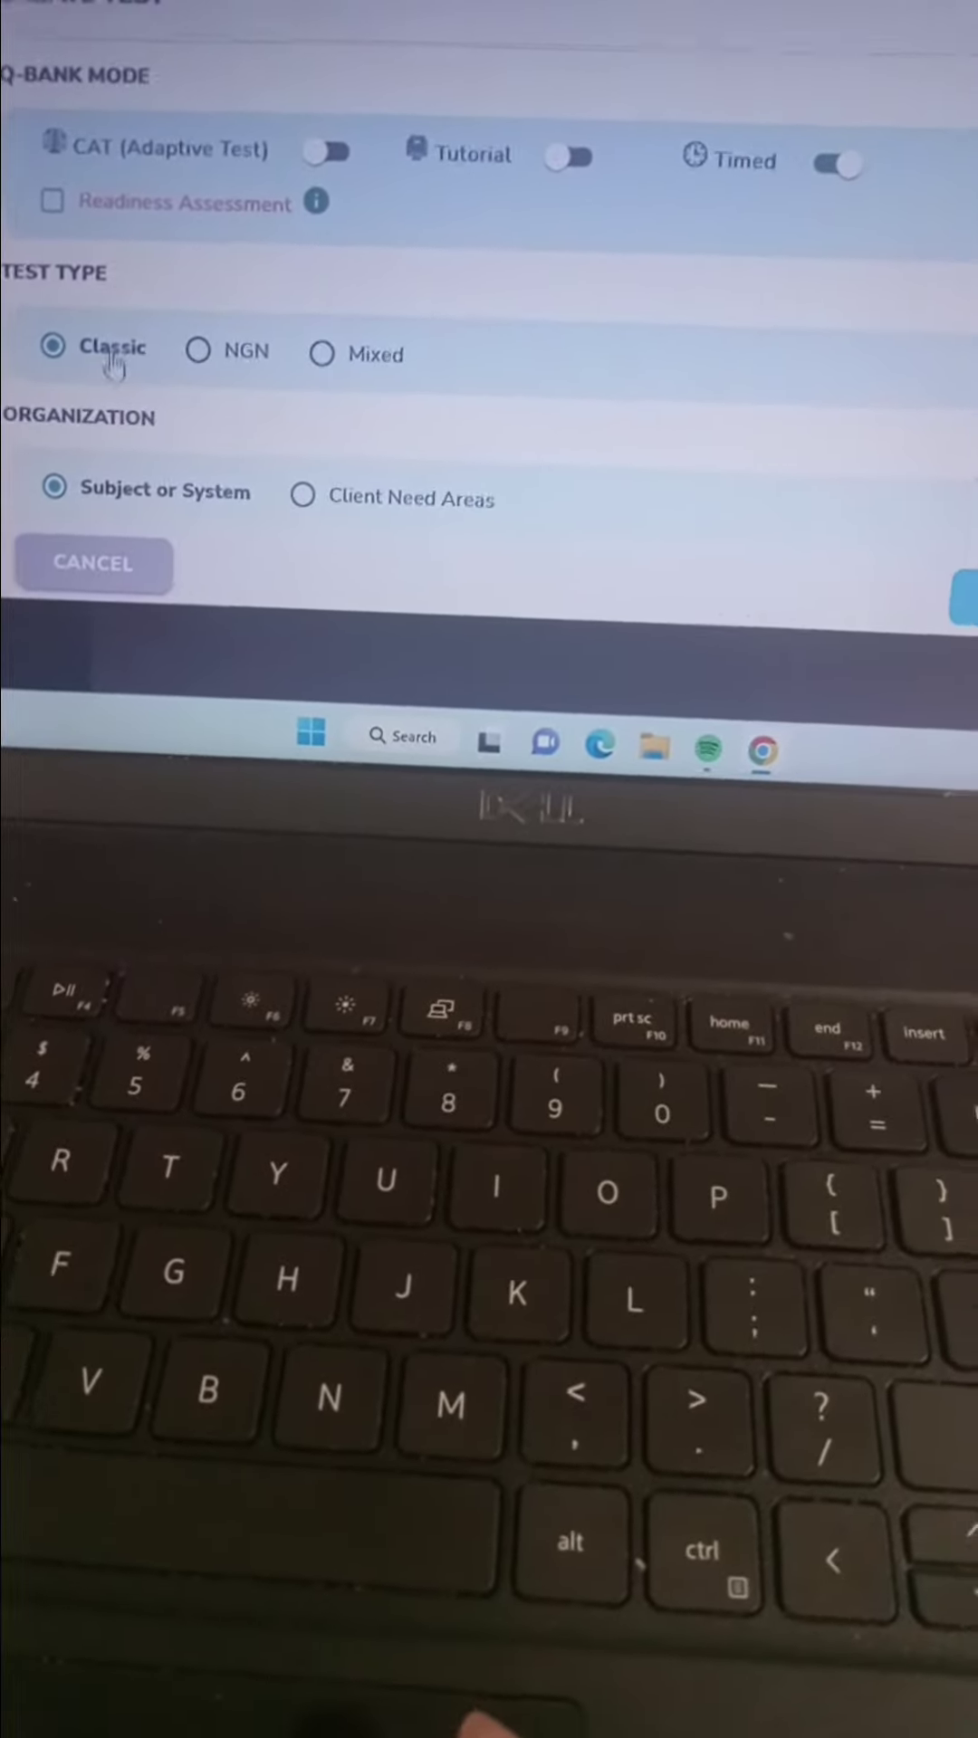
- Set Test Type to Mixed; try Client Need Areas, then restore Subject or System organization
click(232, 328)
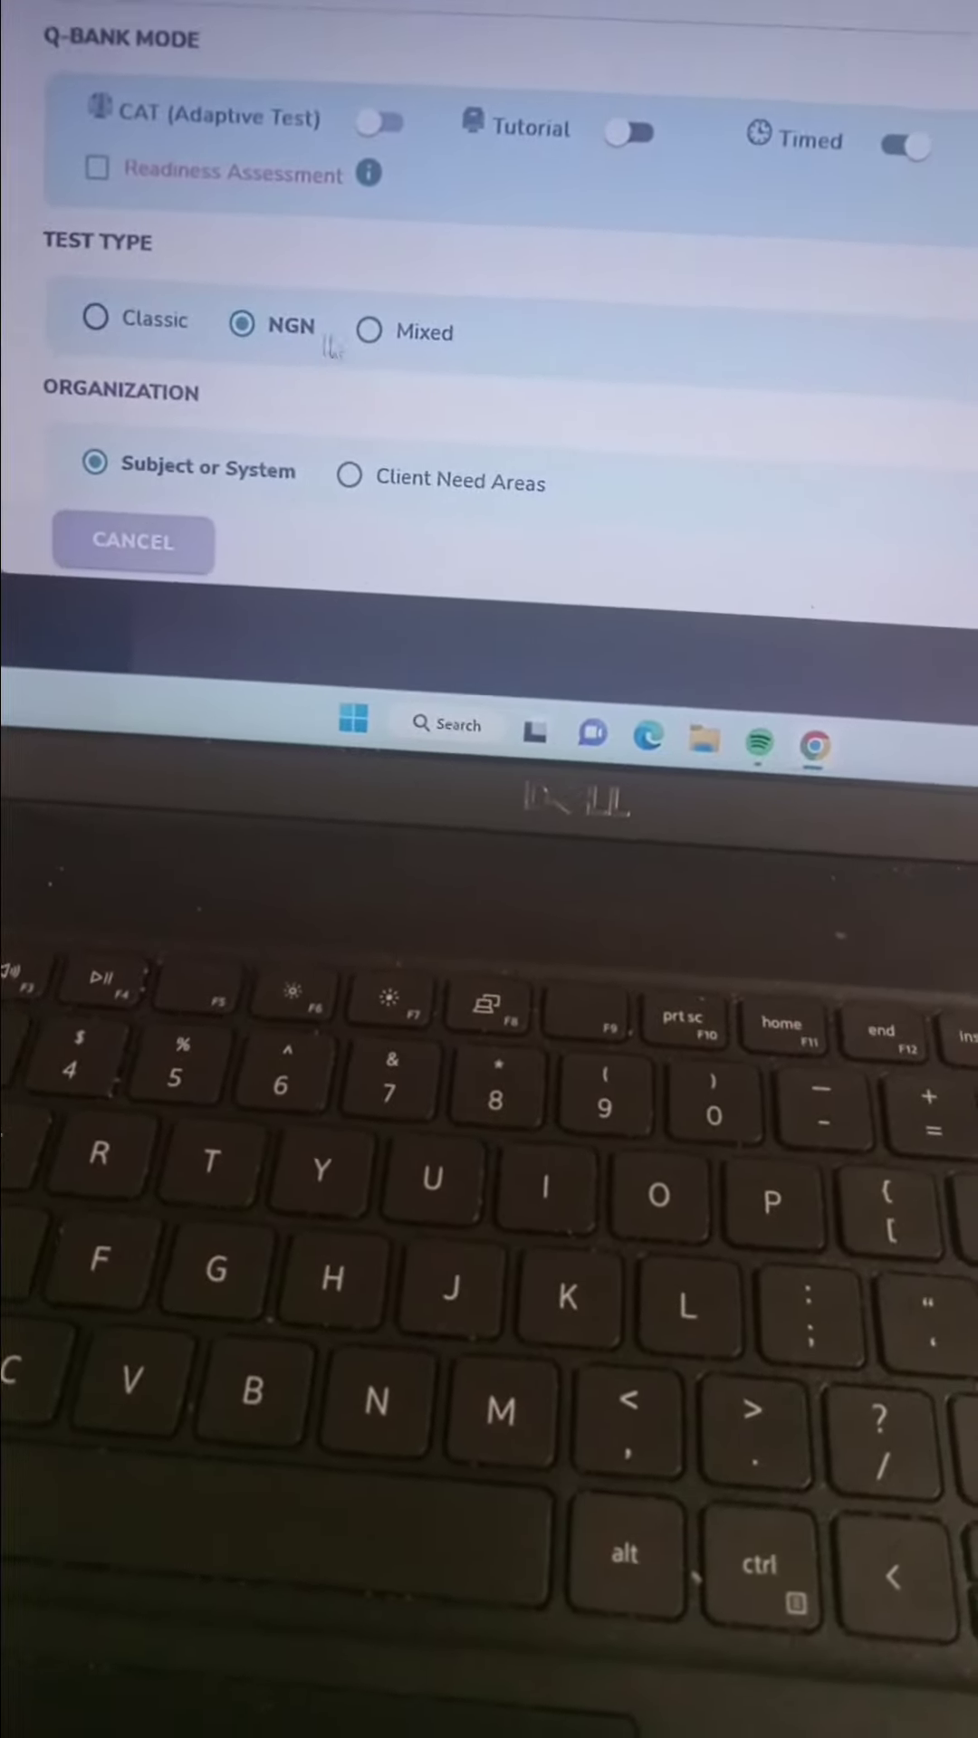
click(380, 348)
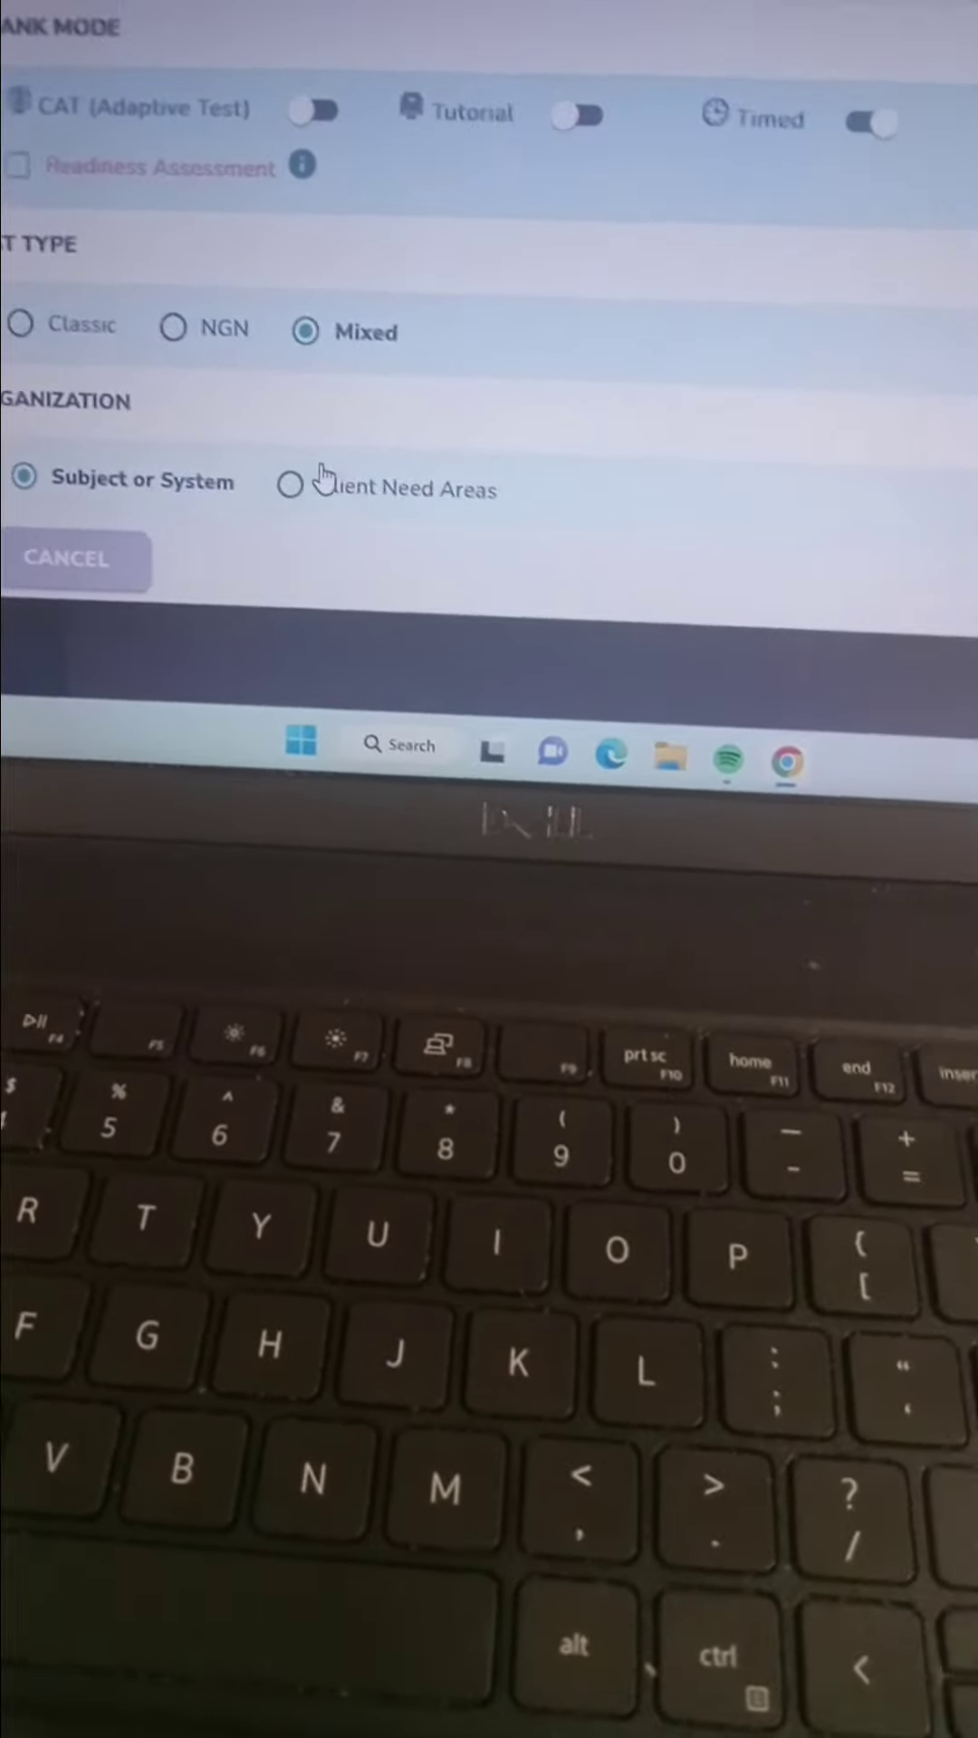
click(317, 470)
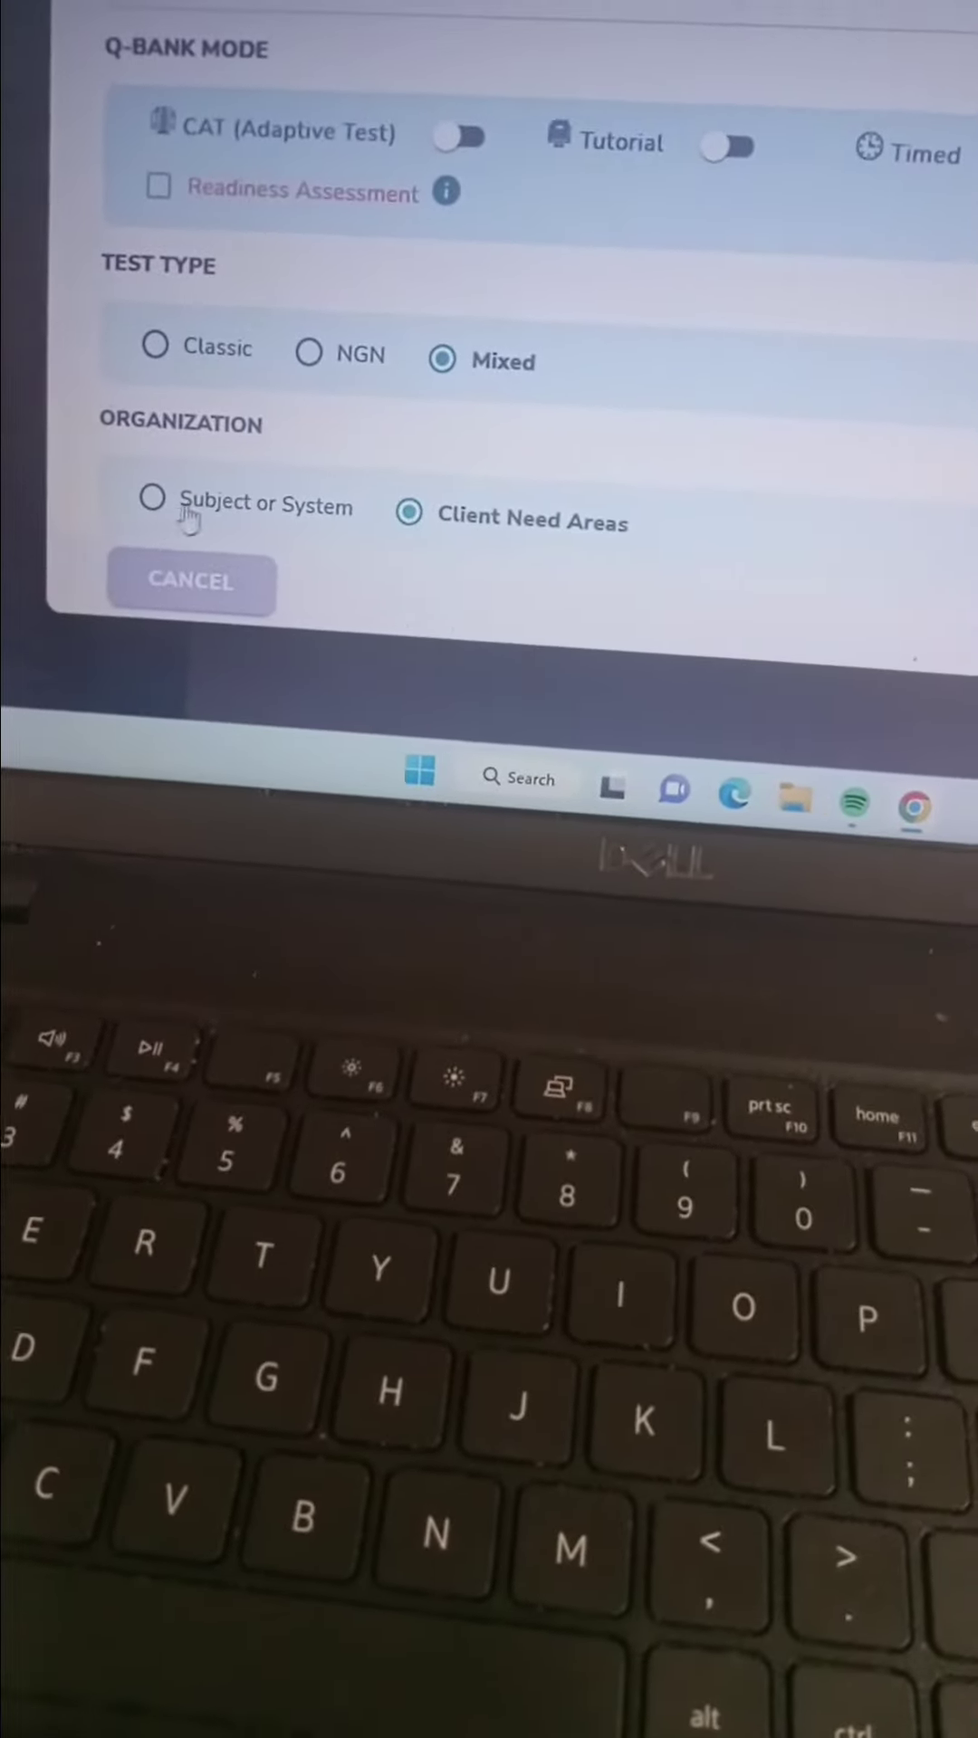
click(144, 488)
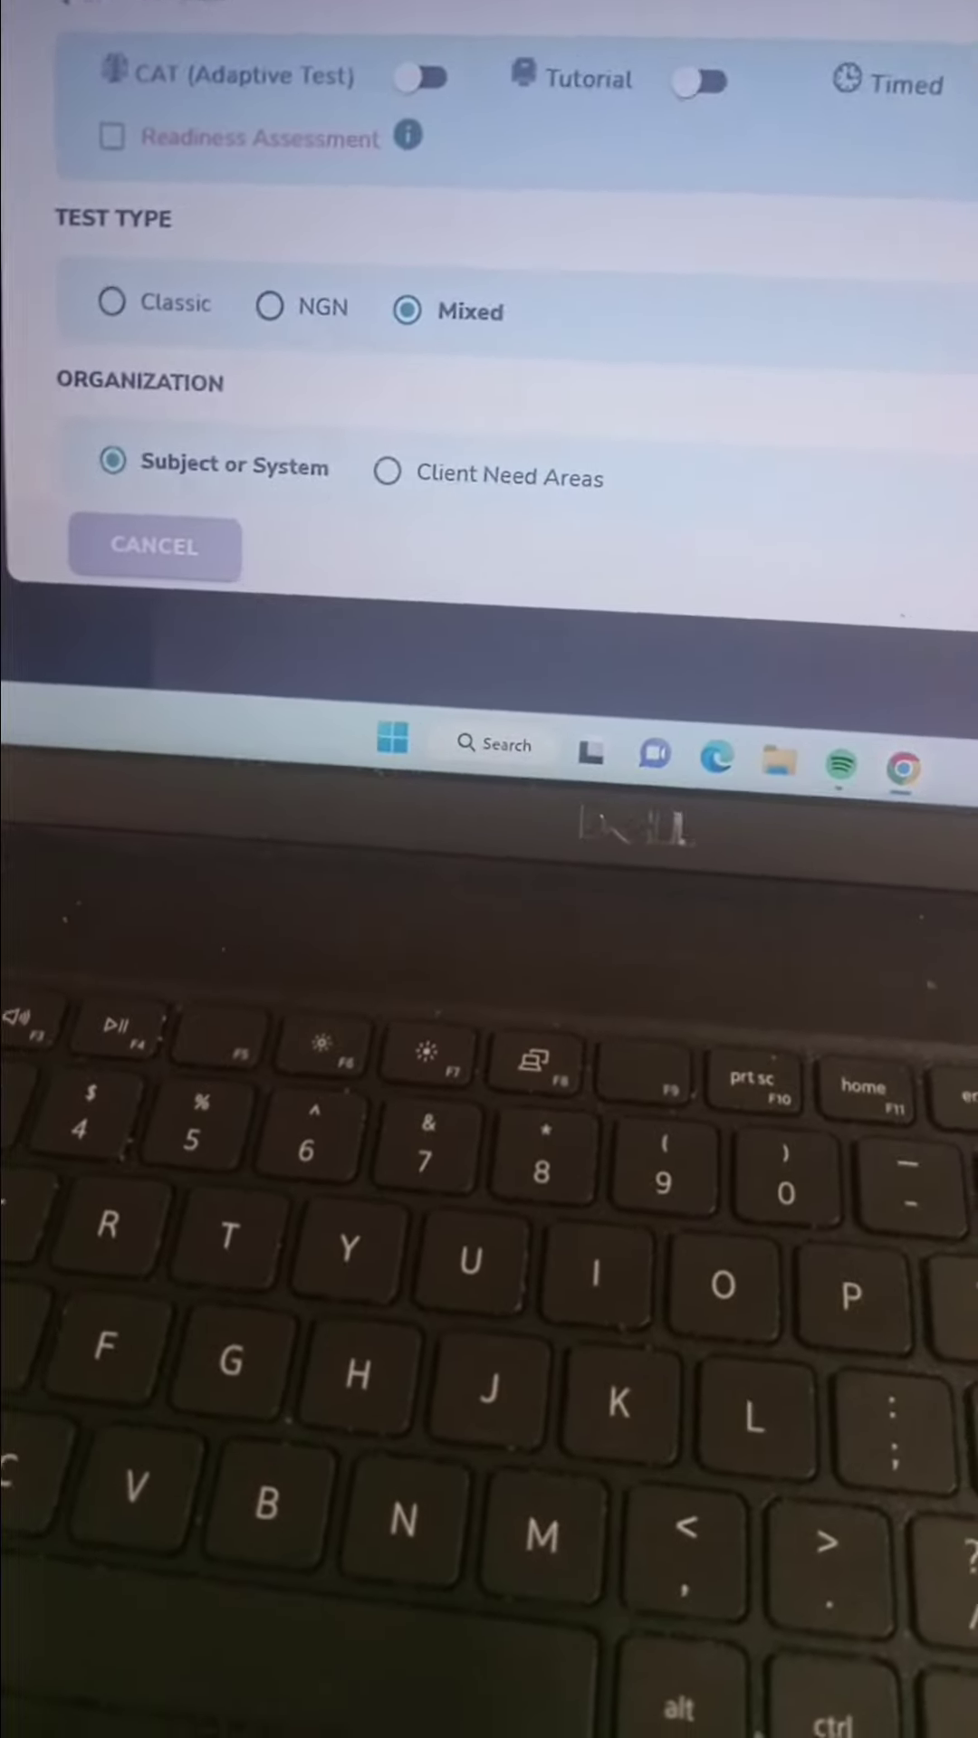
- Scroll to review question types (354 unused, 322 incorrect, 1,026 total) and the 75-question limit
drag(102, 142, 135, 224)
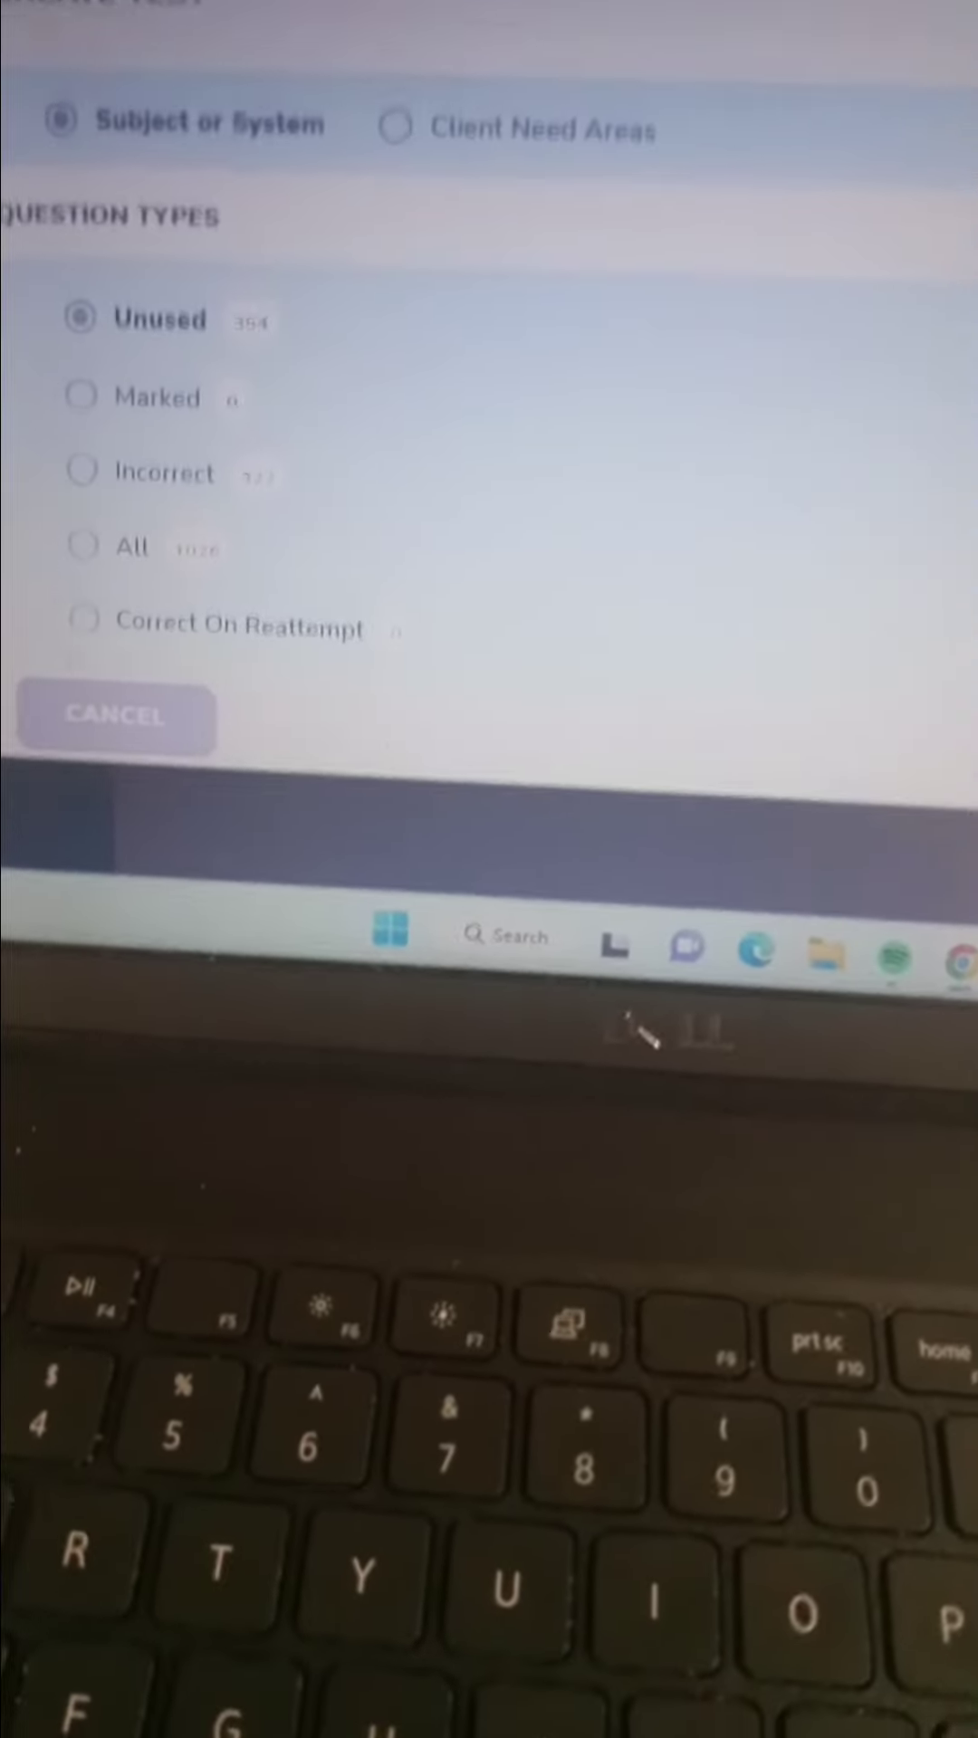
scroll(407, 408, up, 3)
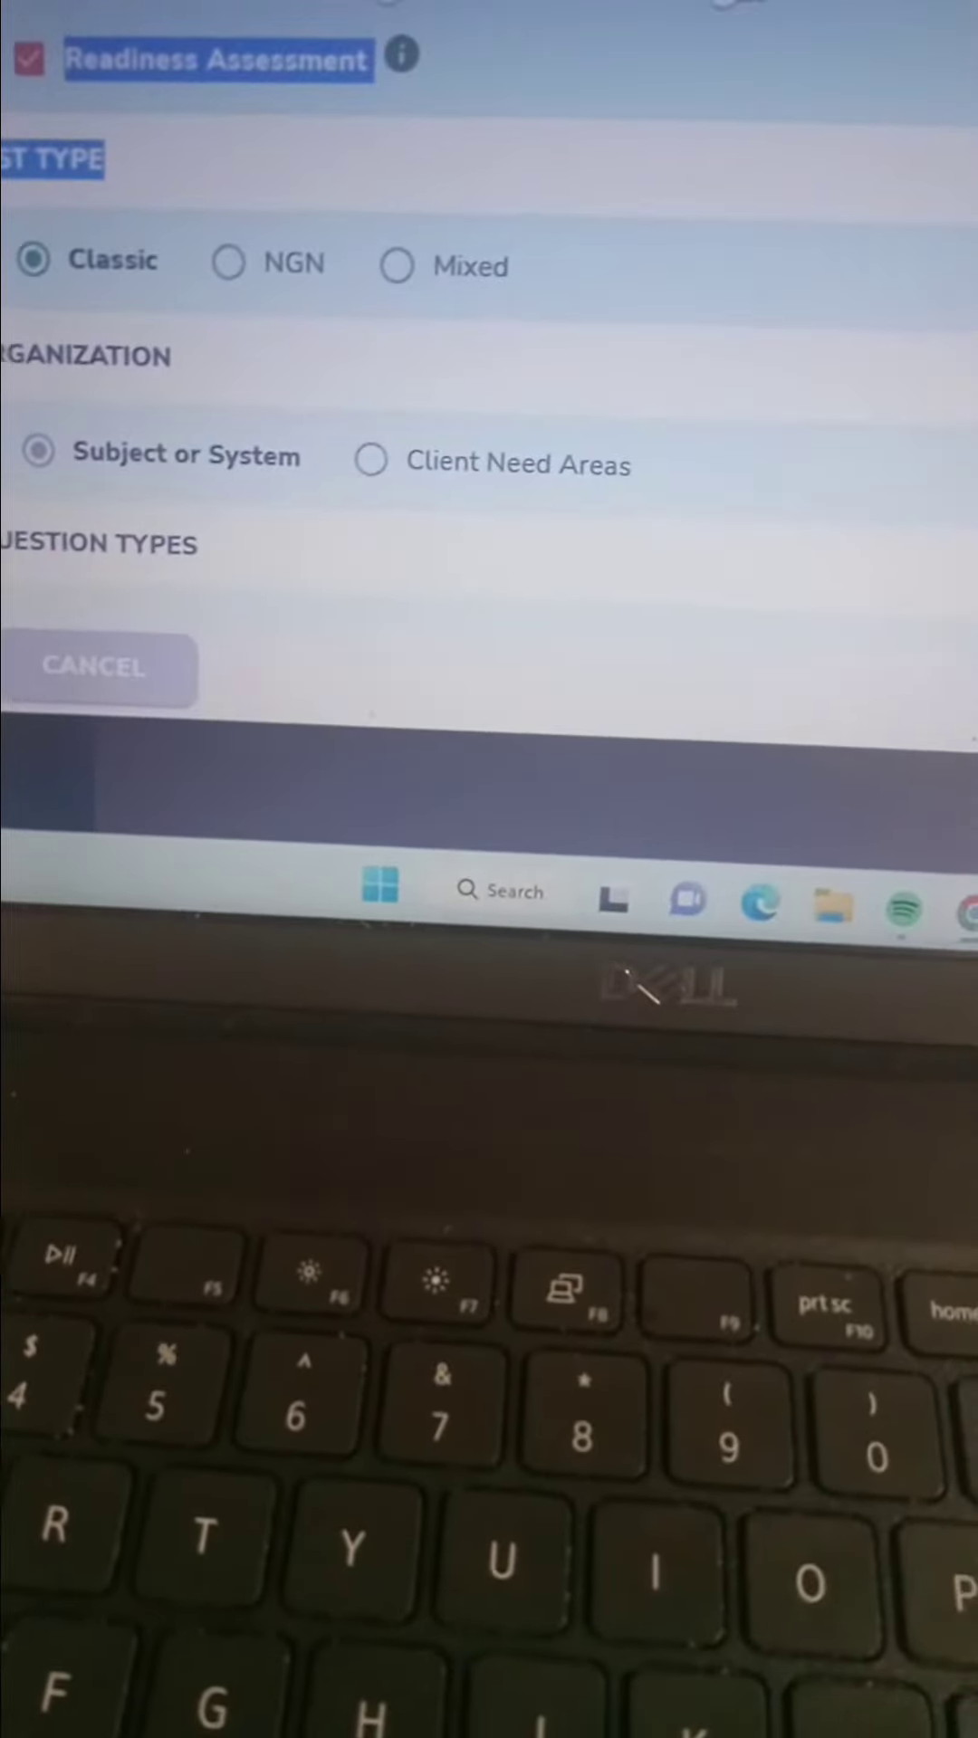
scroll(489, 339, up, 1)
scroll(408, 340, down, 2)
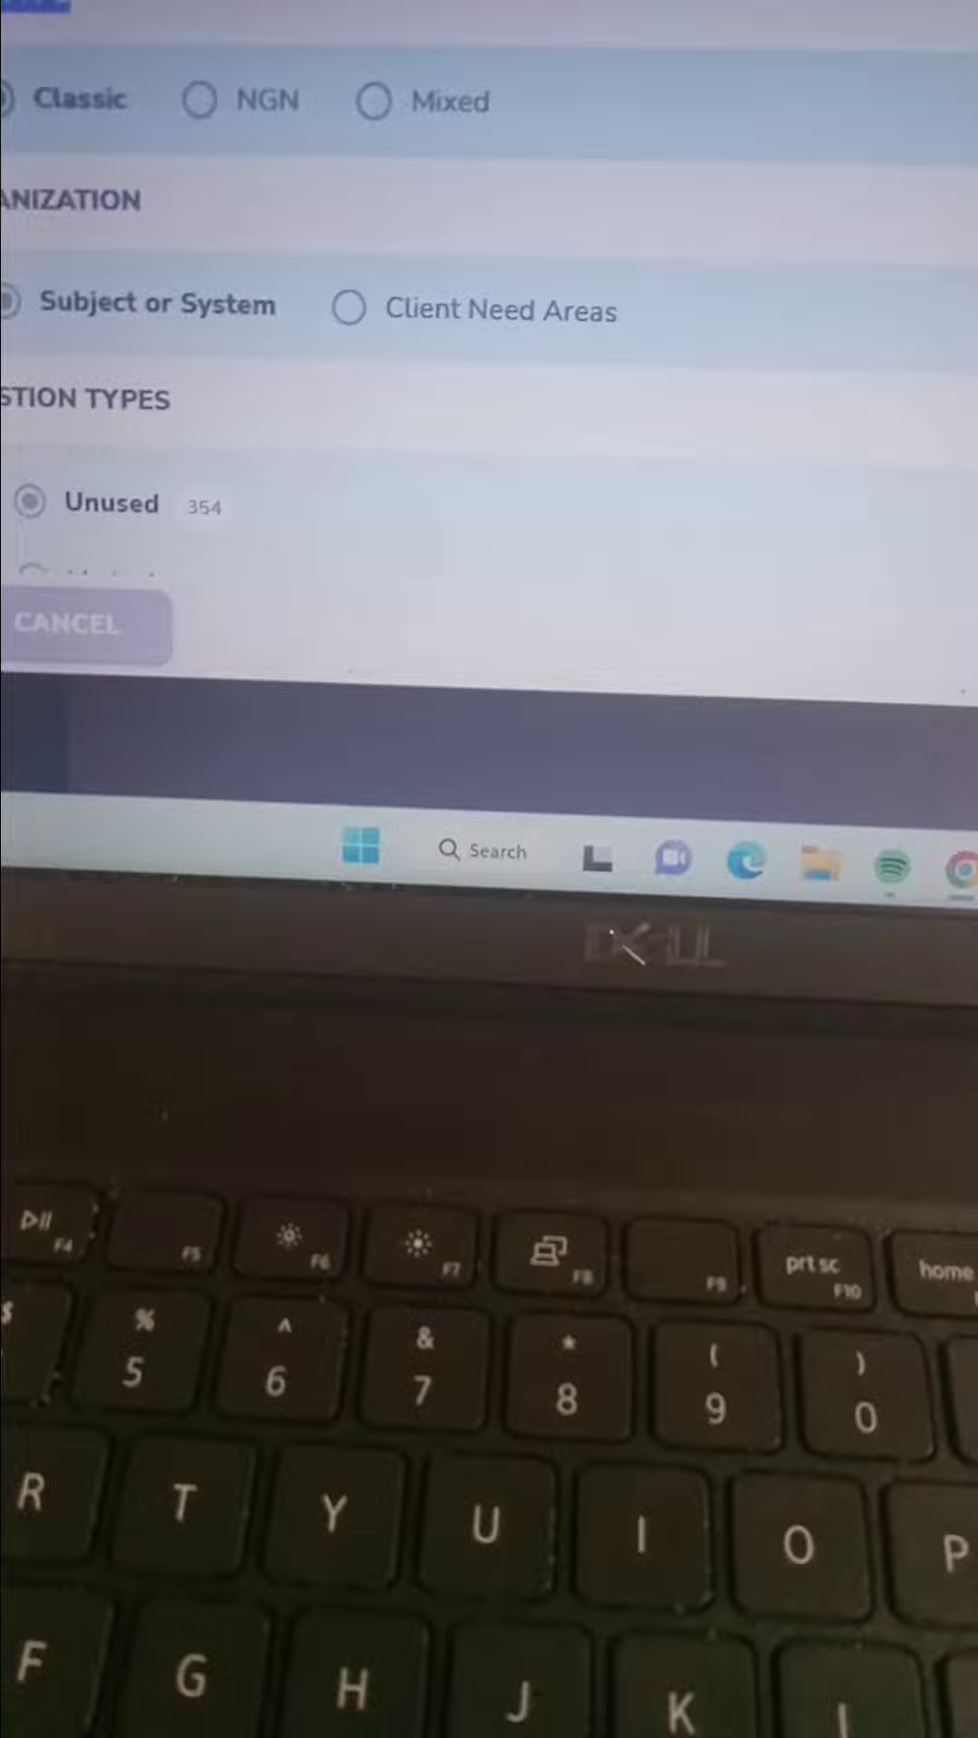
scroll(408, 340, down, 2)
scroll(407, 339, down, 1)
scroll(408, 339, down, 1)
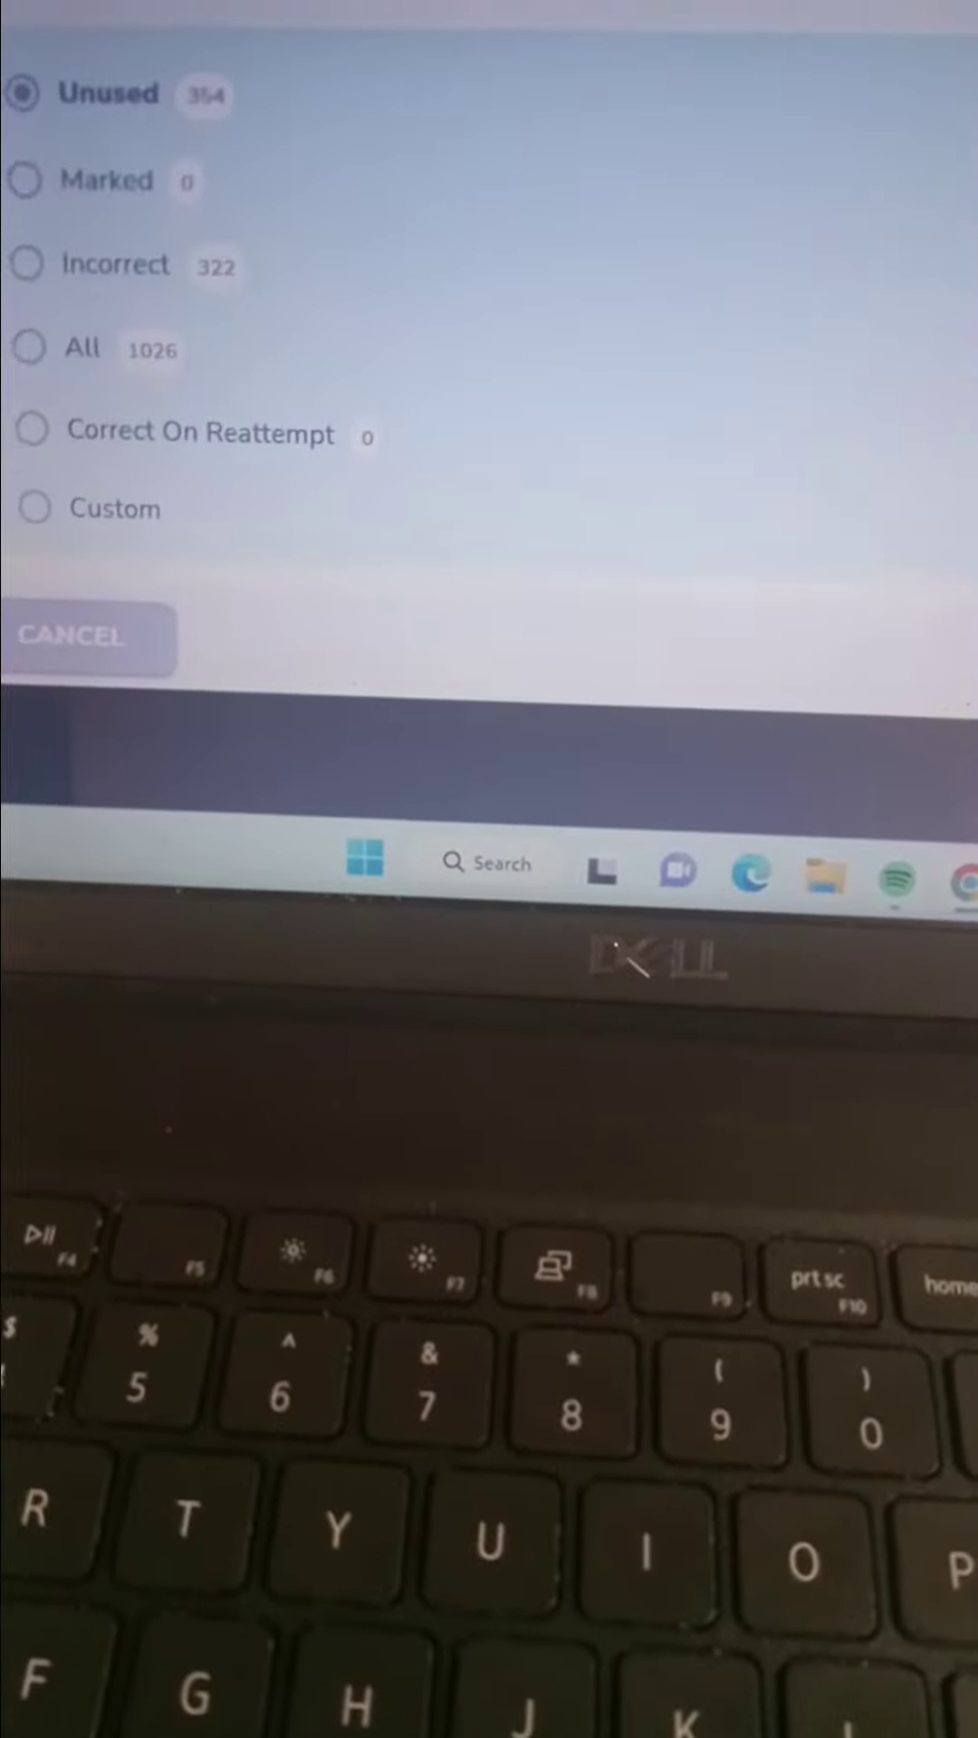
scroll(409, 340, down, 1)
scroll(408, 340, down, 1)
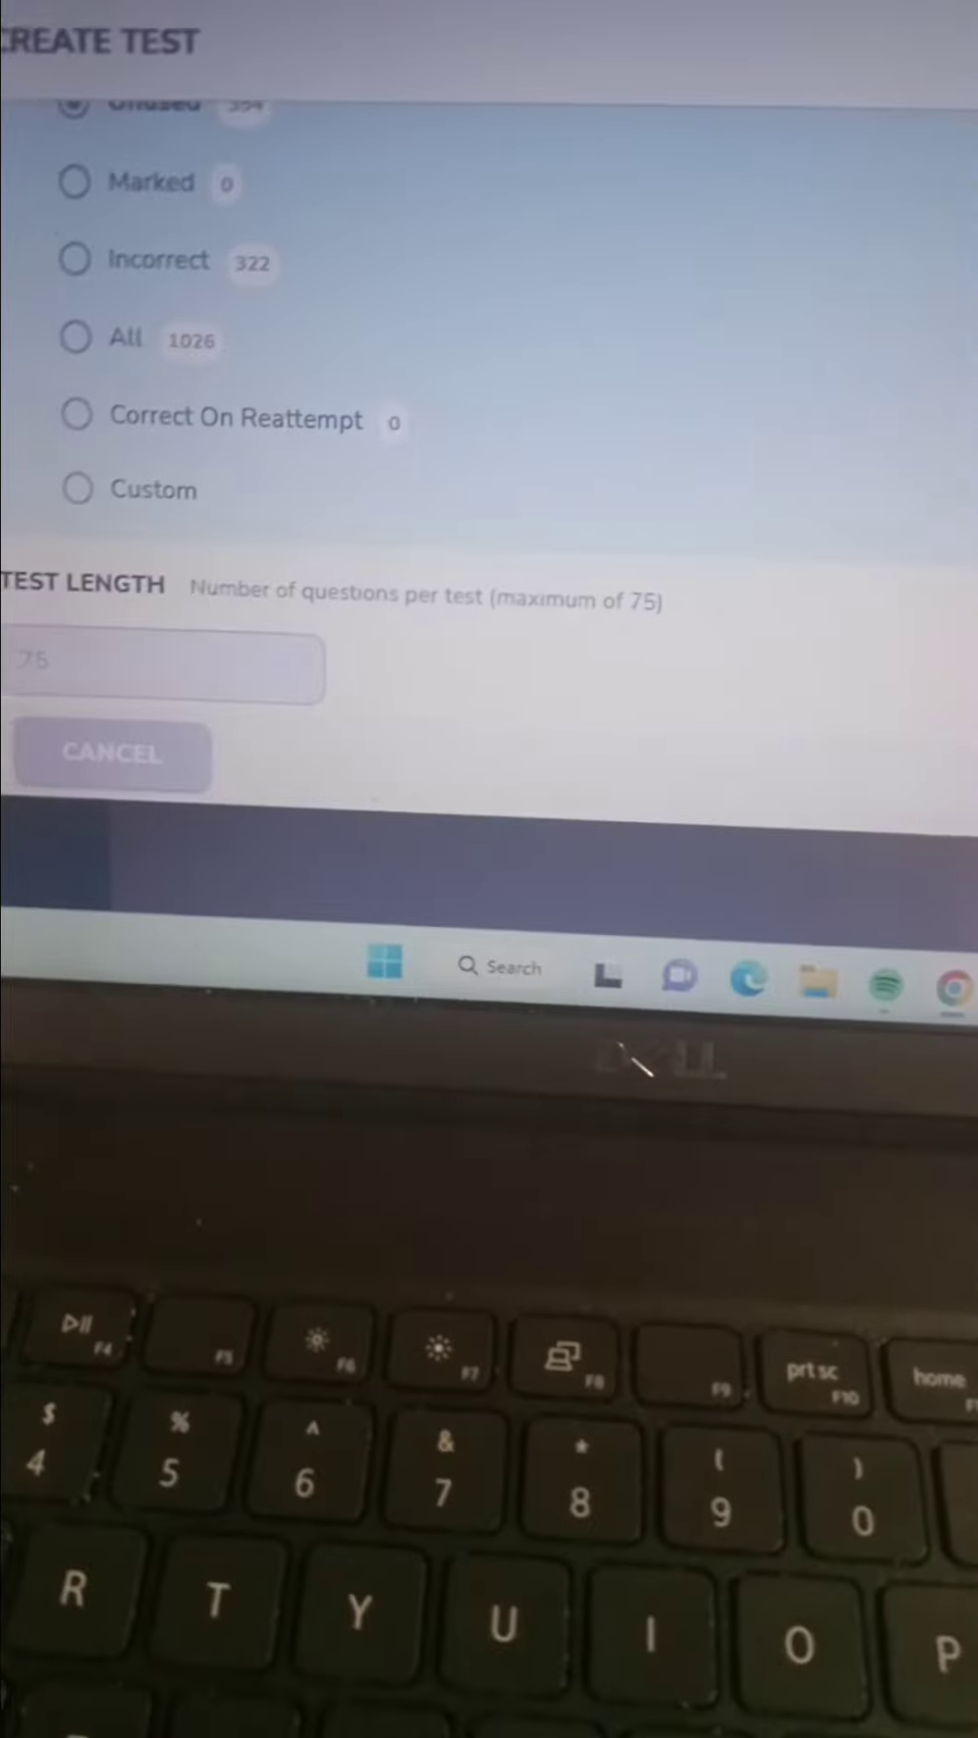
scroll(408, 340, up, 3)
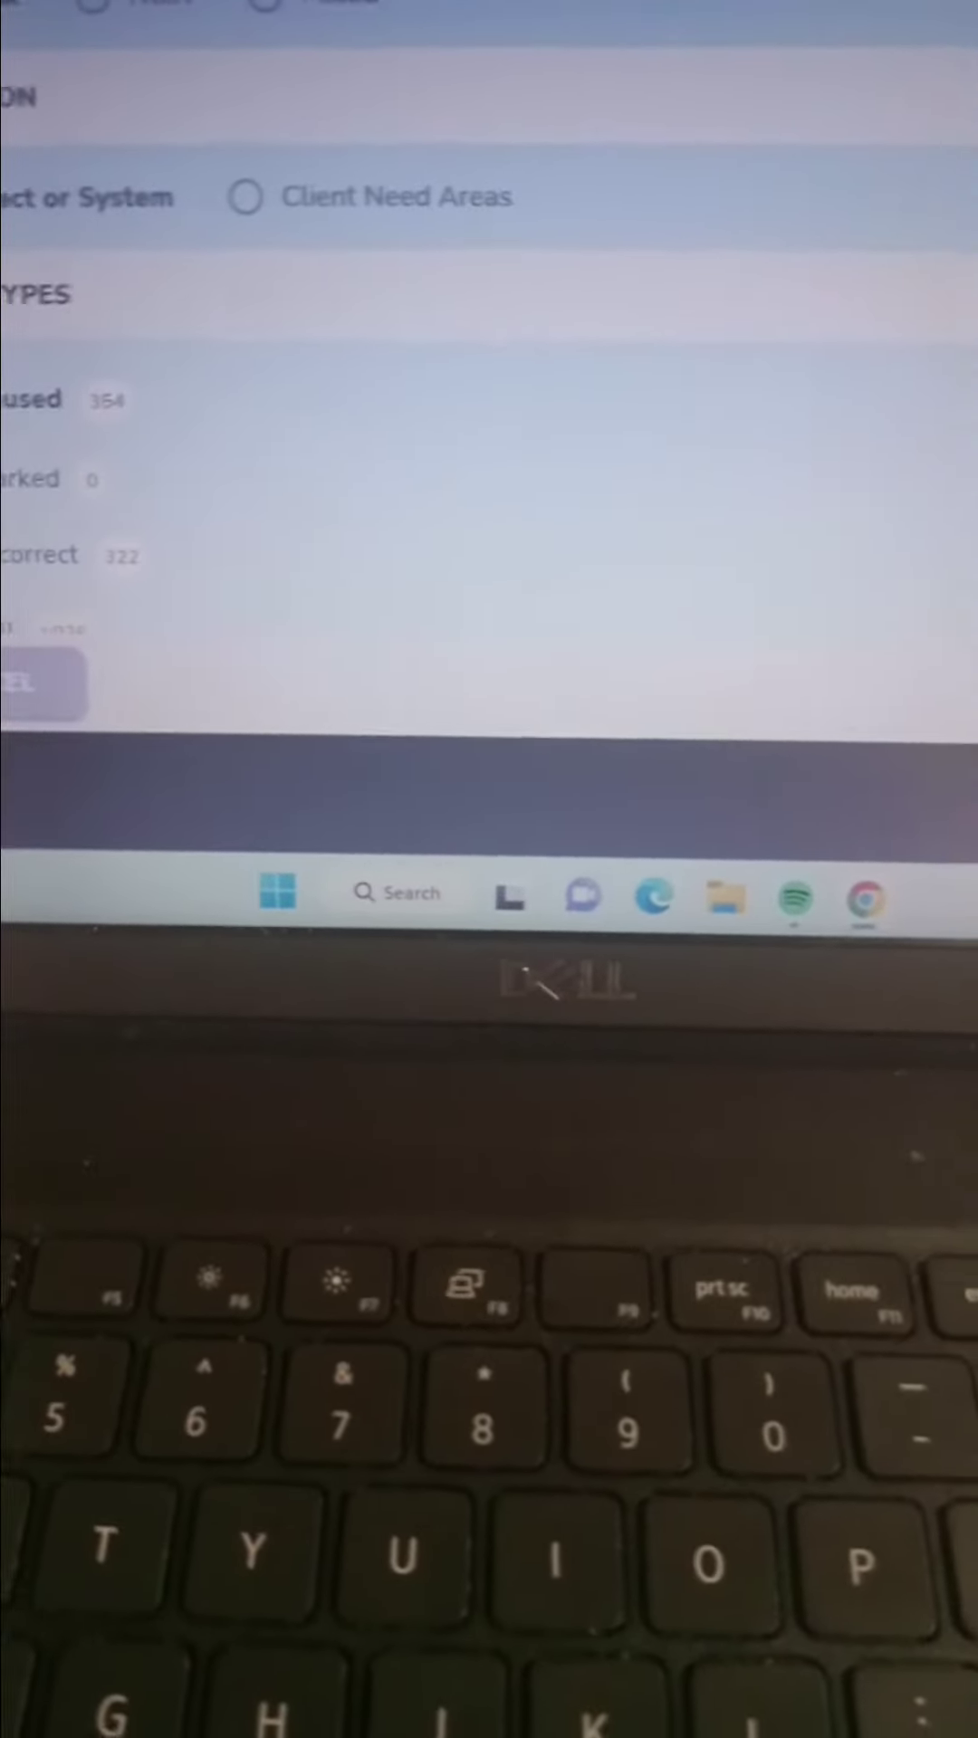
scroll(408, 408, down, 1)
scroll(408, 407, down, 1)
scroll(408, 408, down, 1)
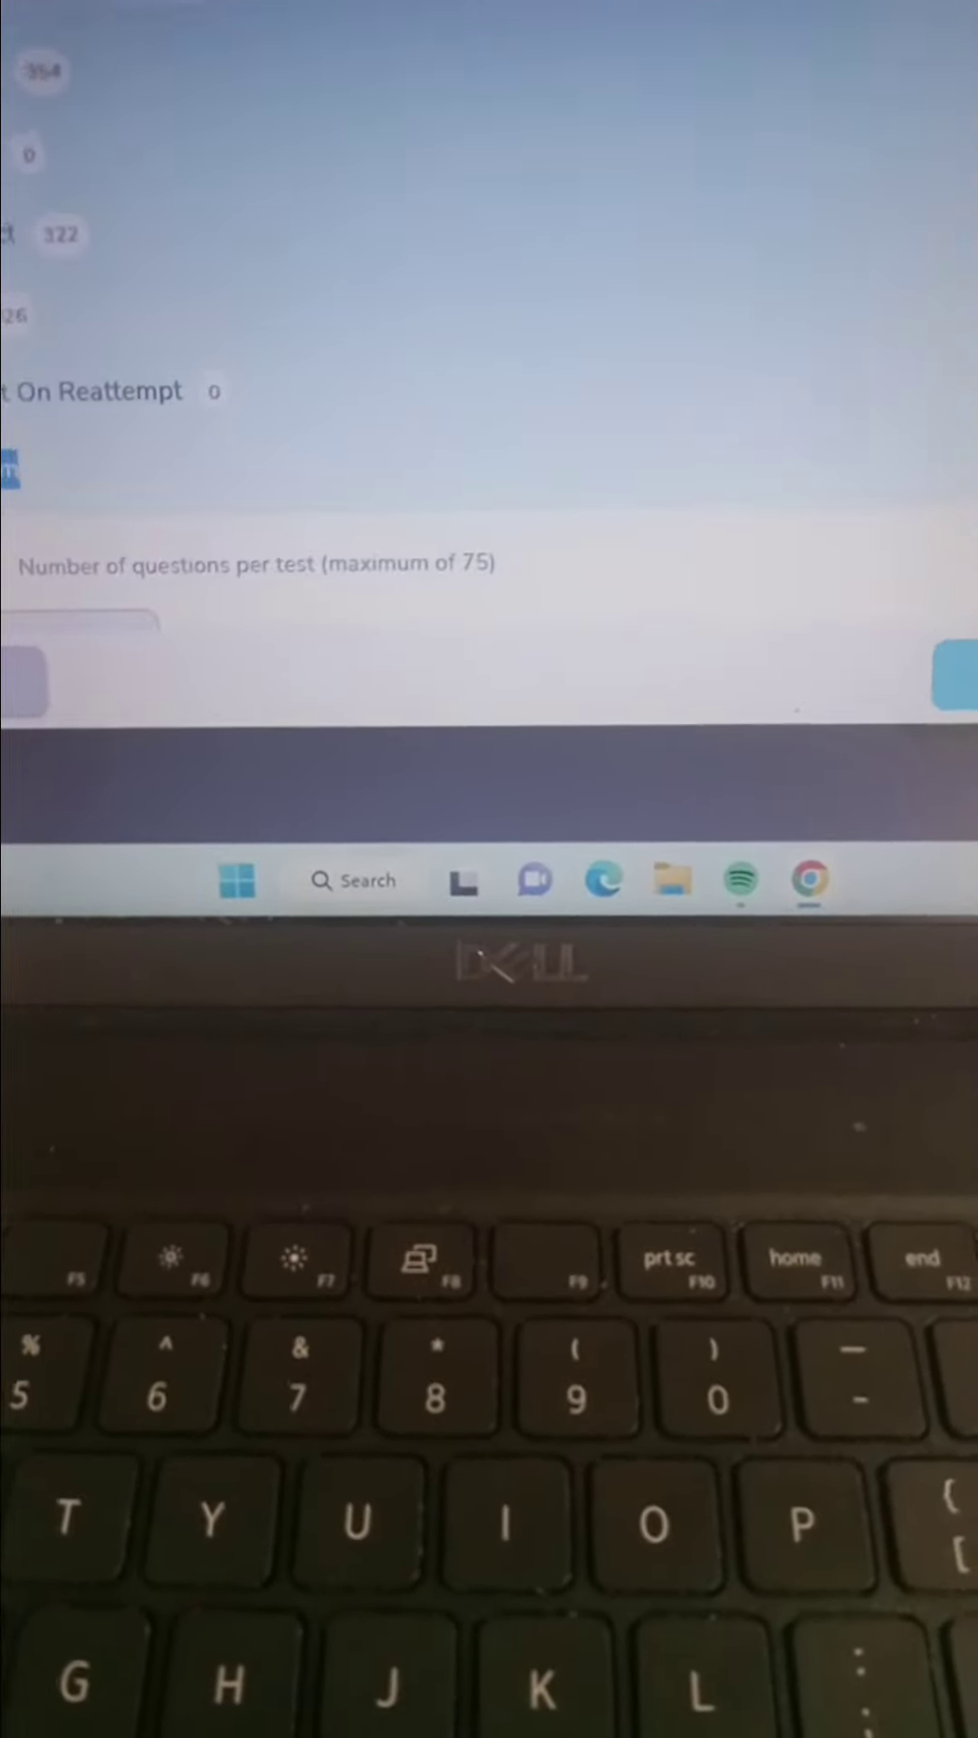
- Scroll through the Create Test options, then close the dialog with Esc
drag(13, 82, 231, 416)
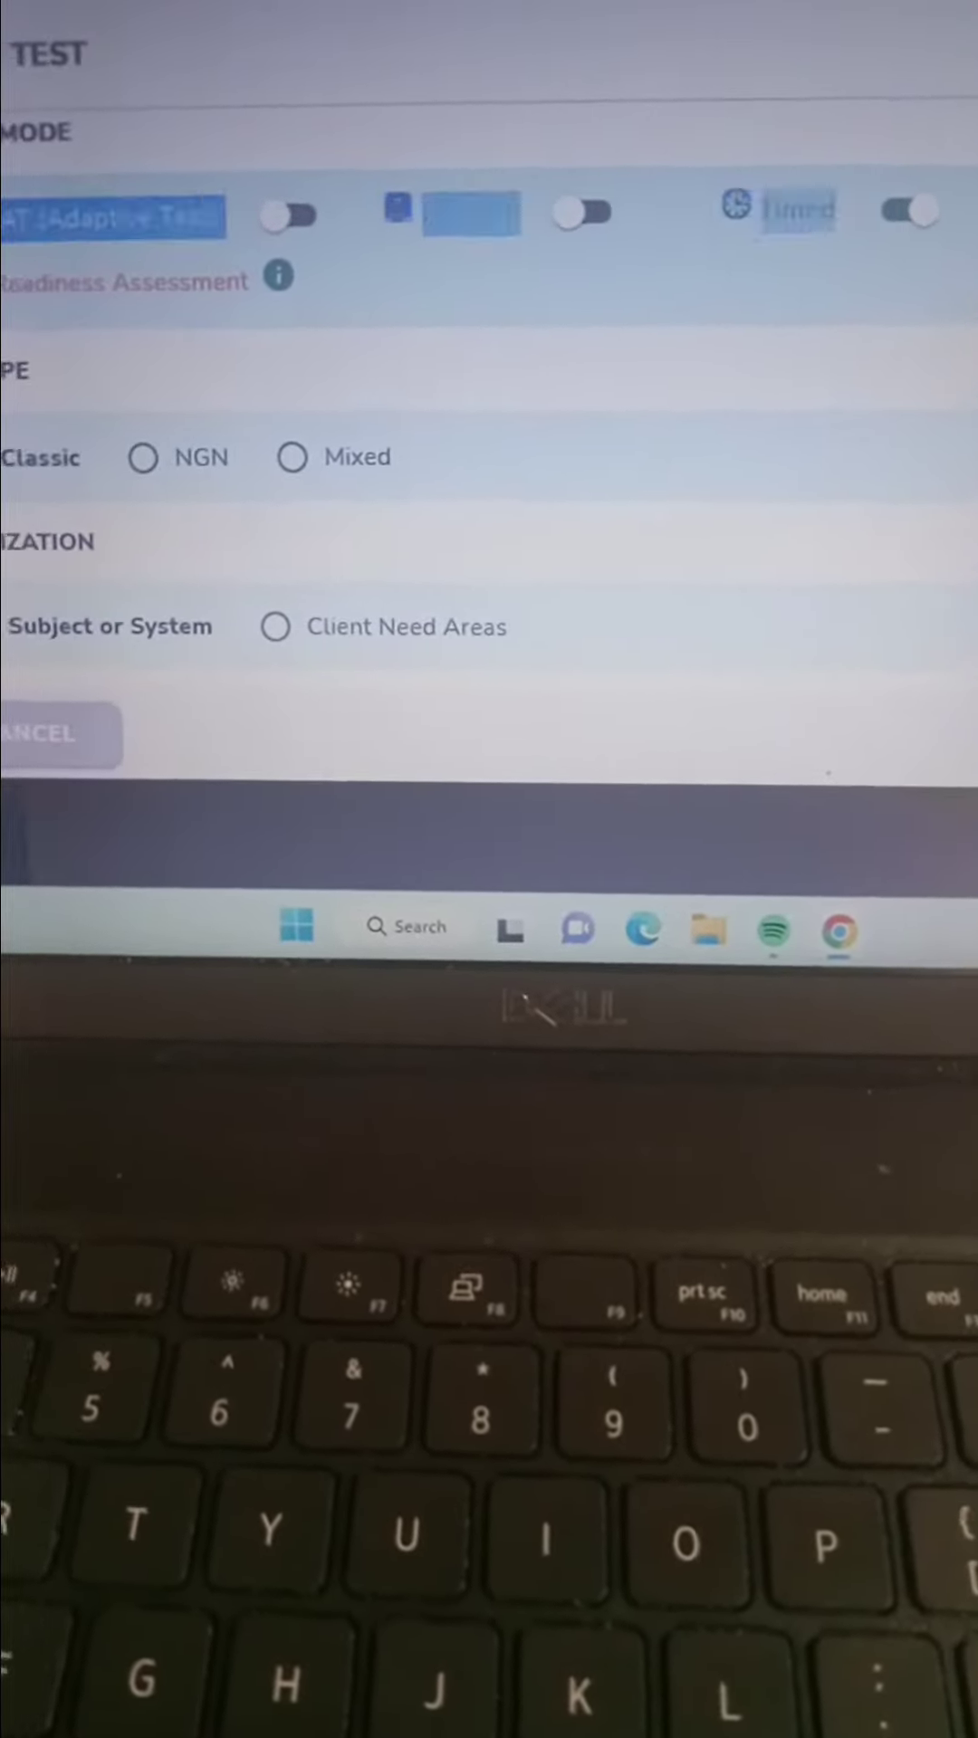
drag(836, 210, 54, 362)
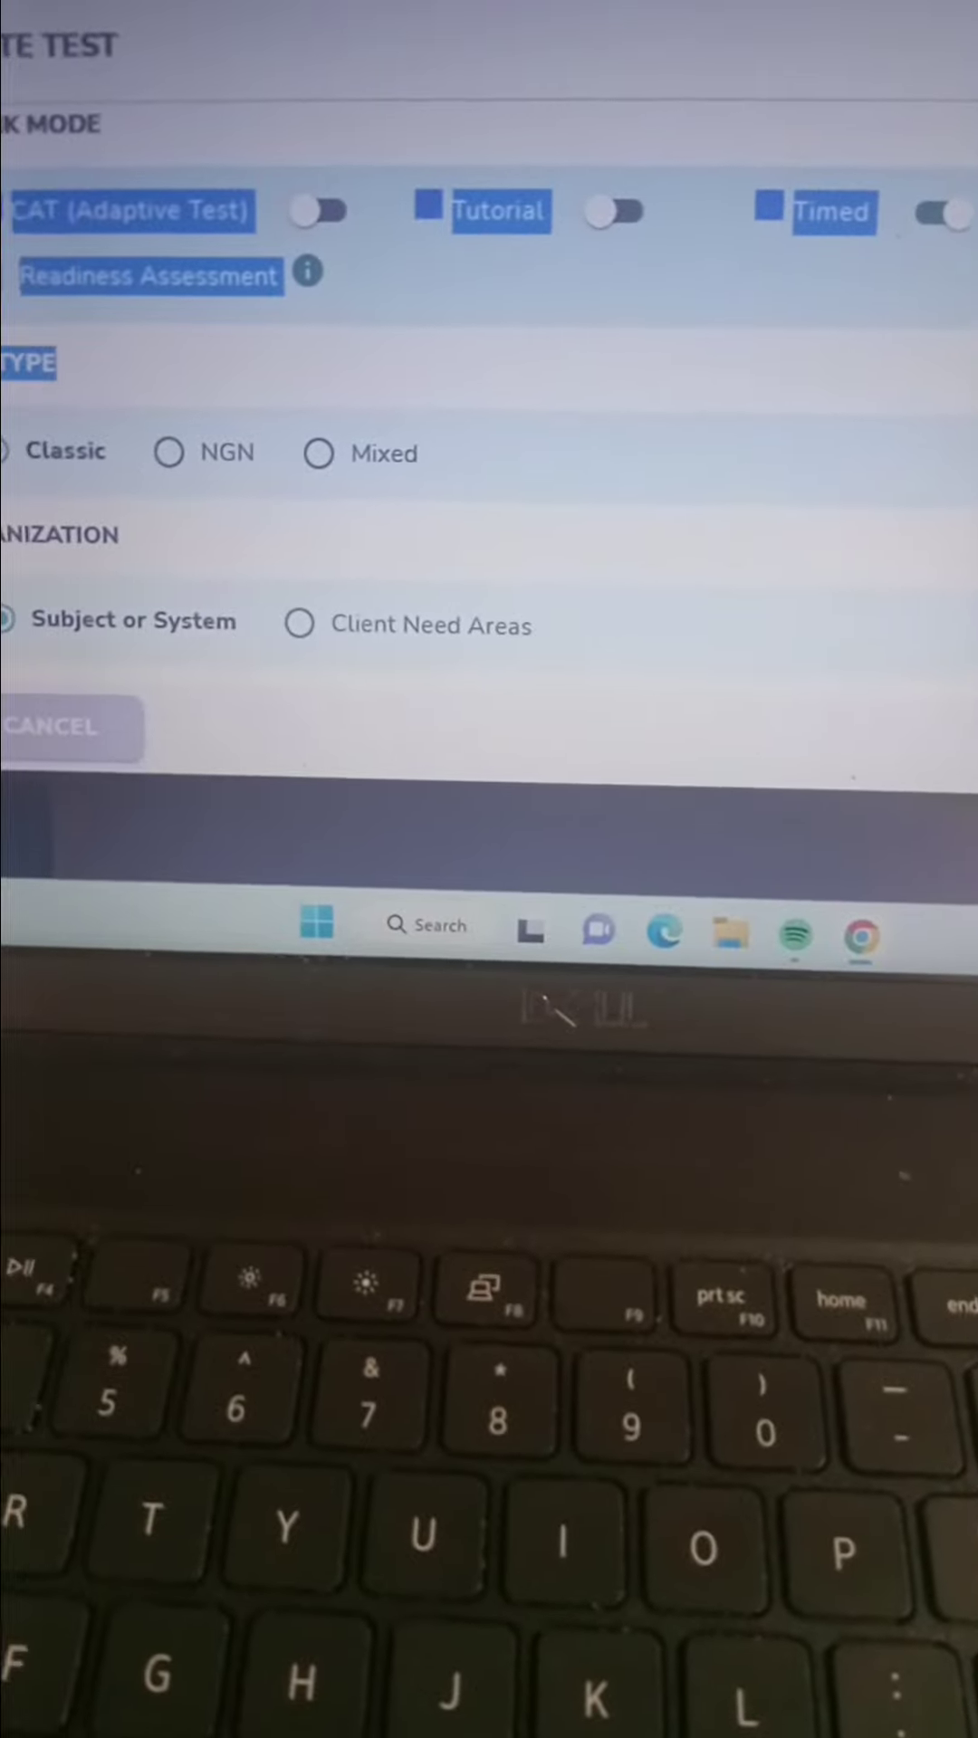
scroll(489, 409, down, 3)
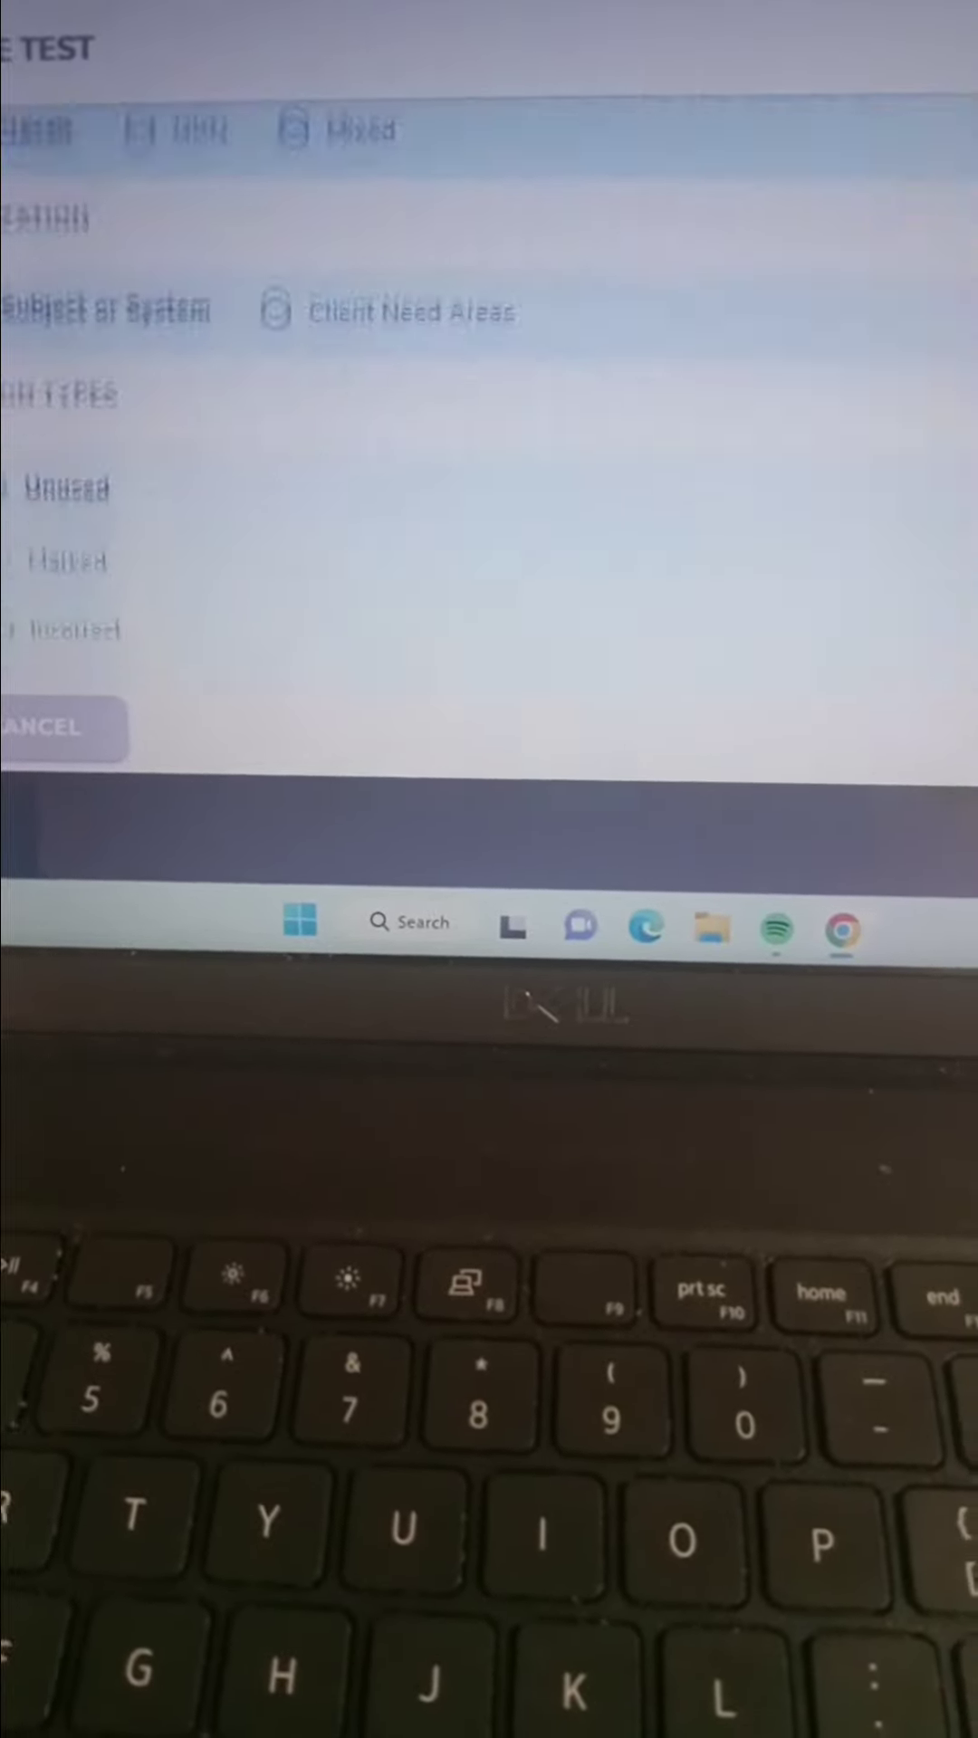
scroll(490, 407, down, 3)
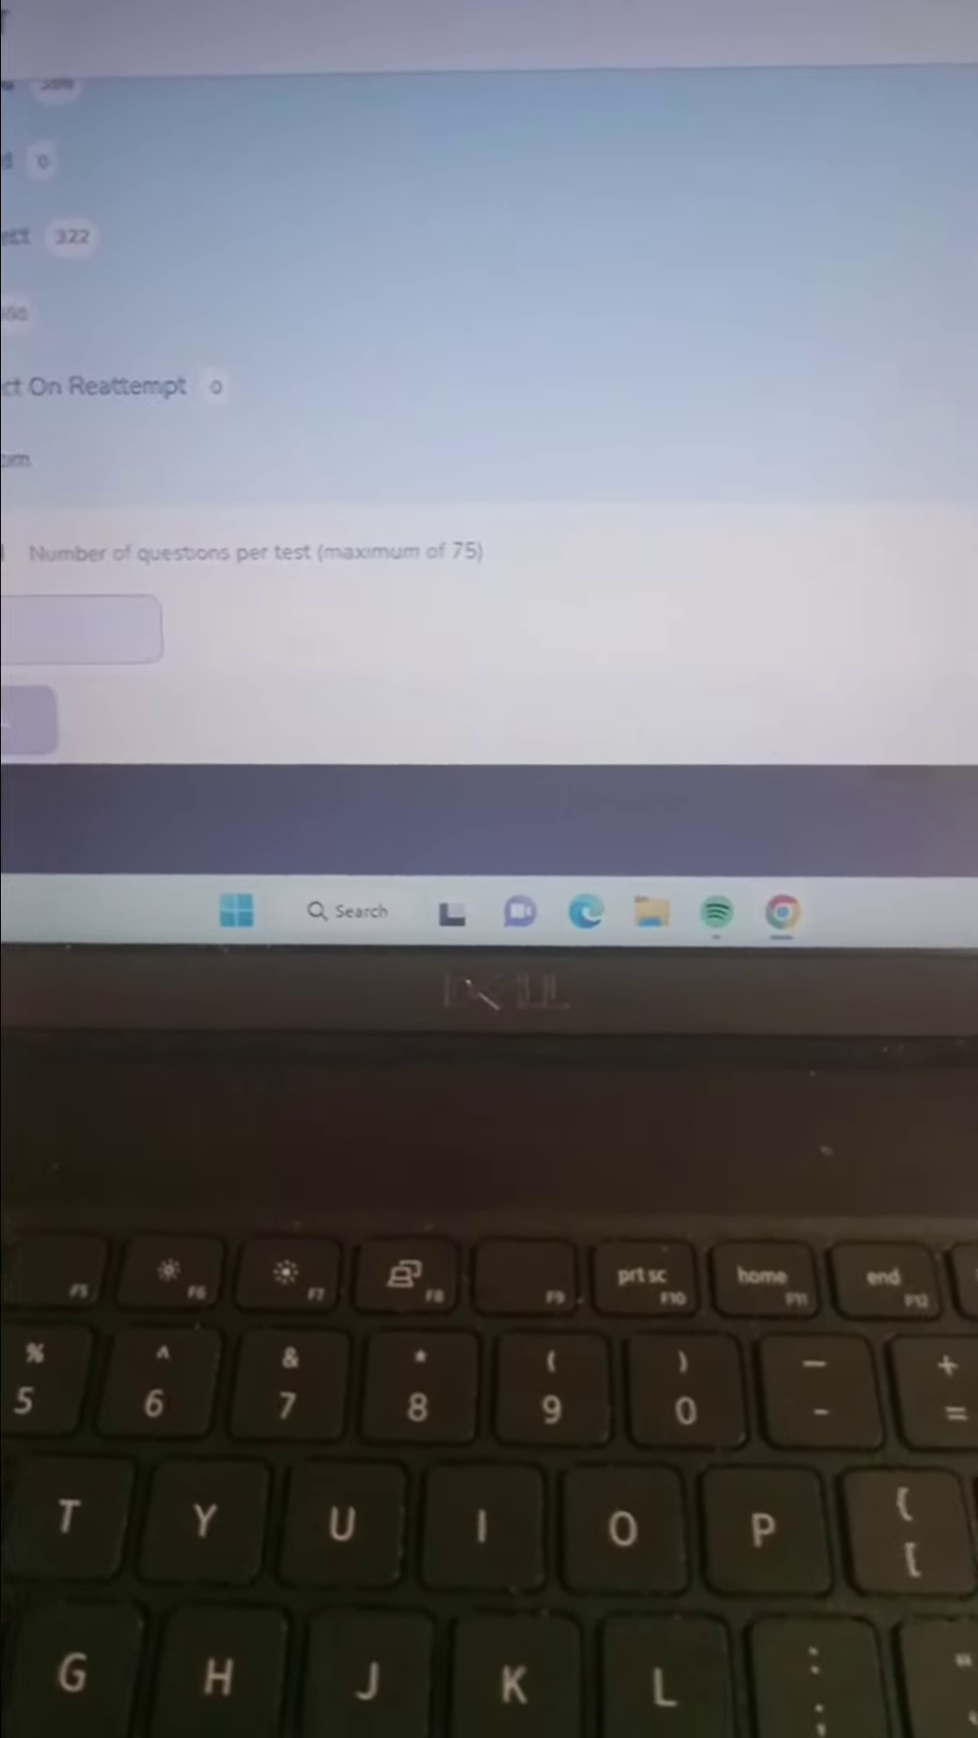
scroll(490, 408, up, 2)
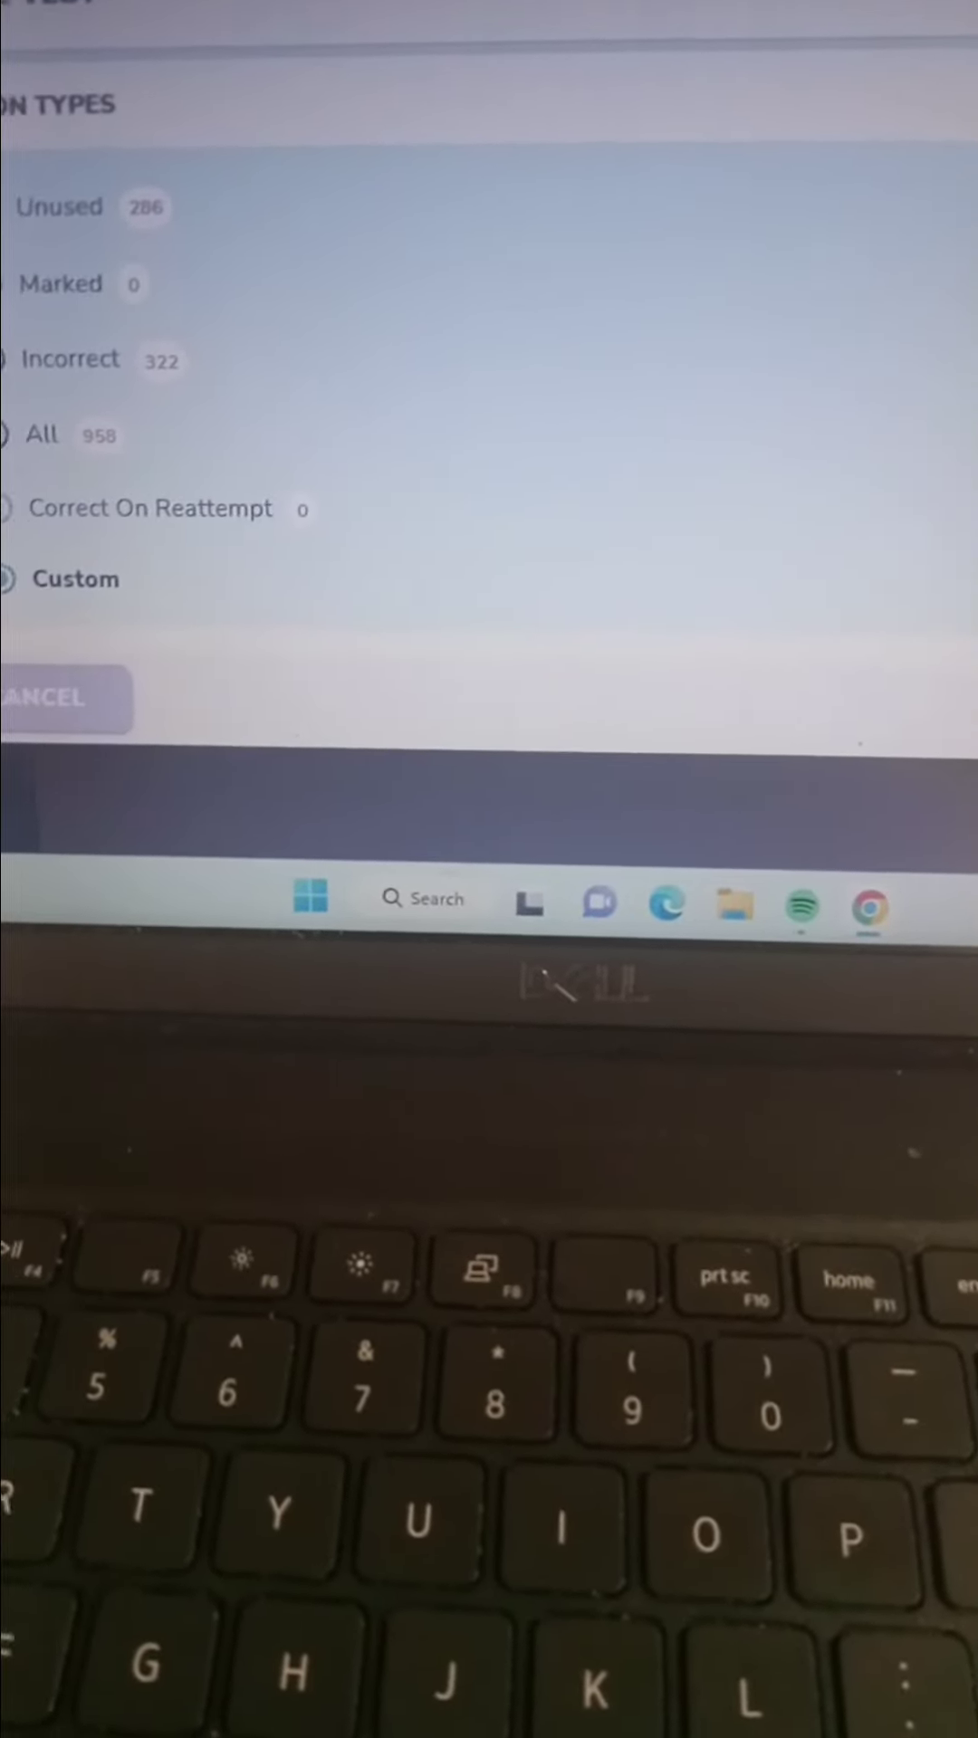
key(Escape)
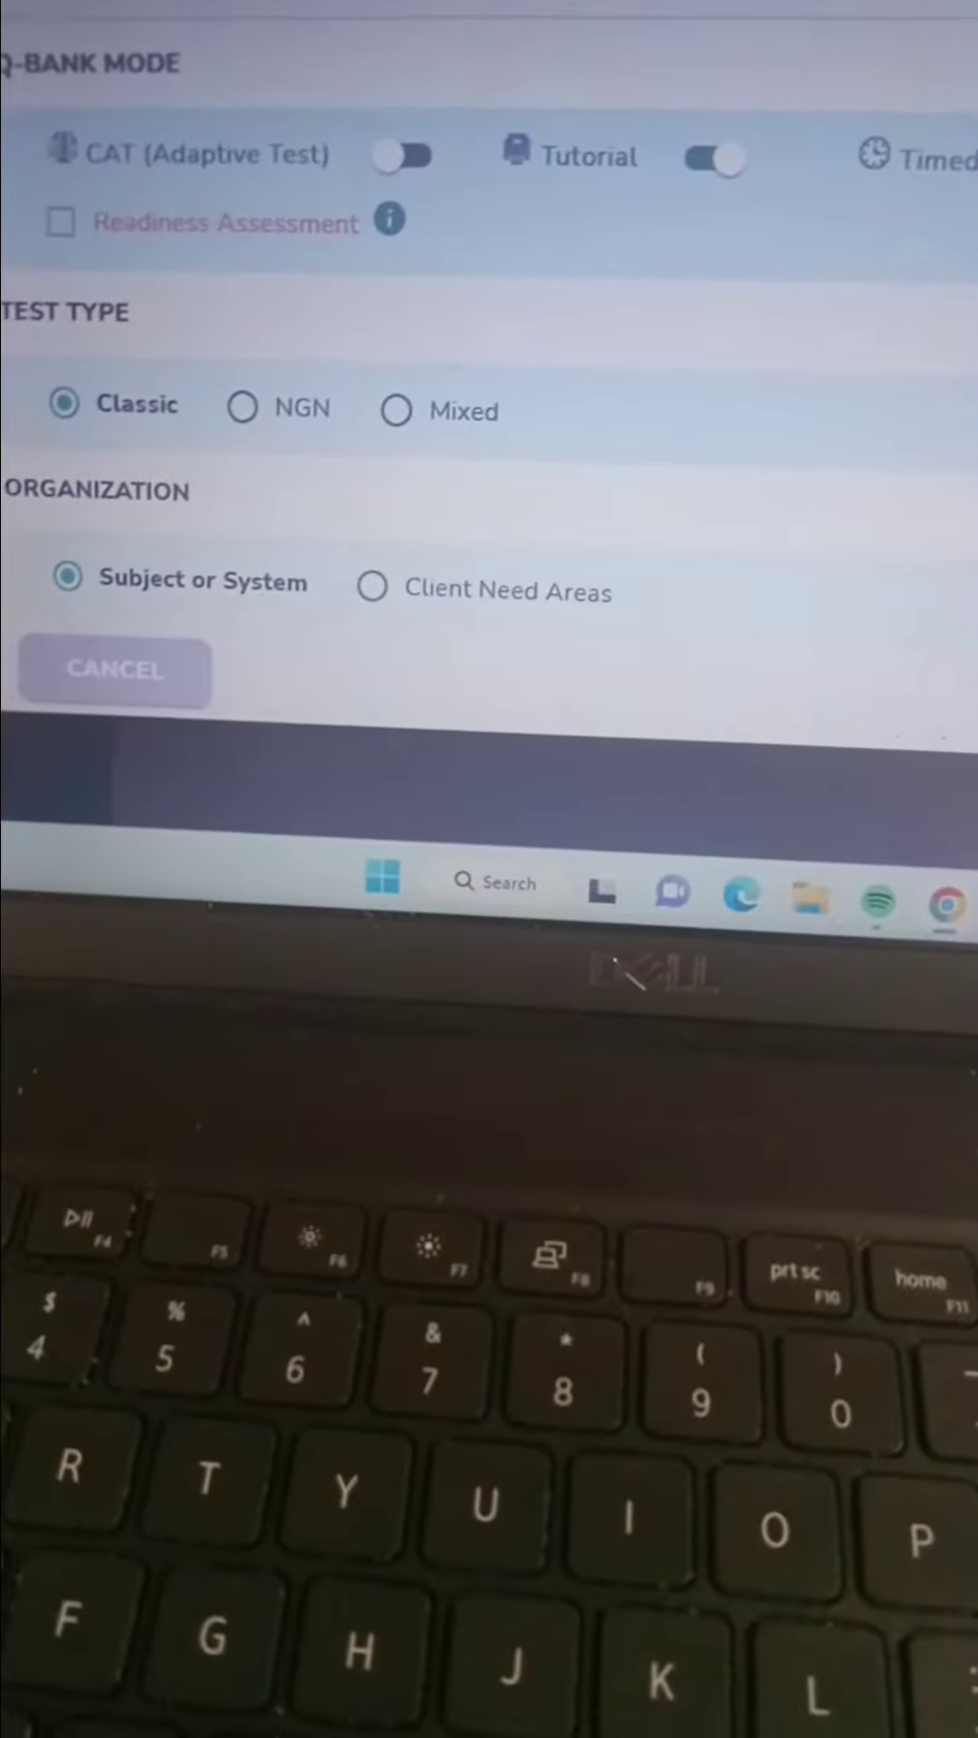
scroll(490, 341, down, 5)
scroll(490, 339, down, 2)
scroll(490, 340, down, 2)
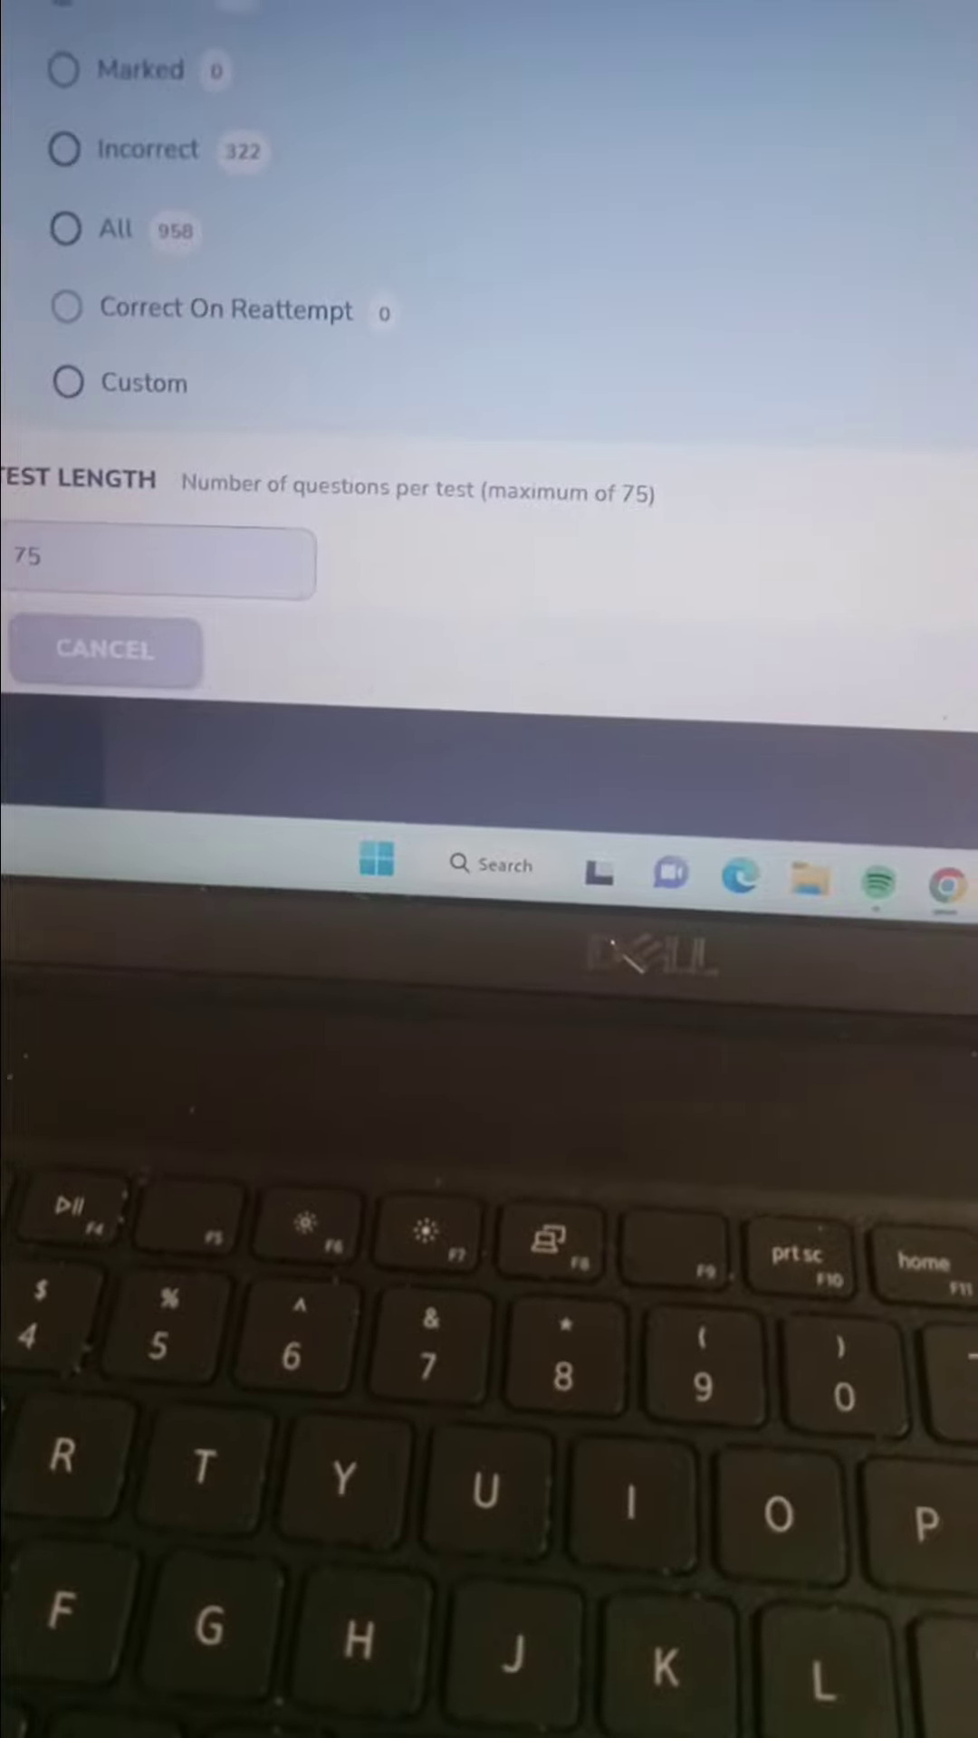
- Choose the Custom question type and focus the Test Id and Question IDs entry fields
click(21, 367)
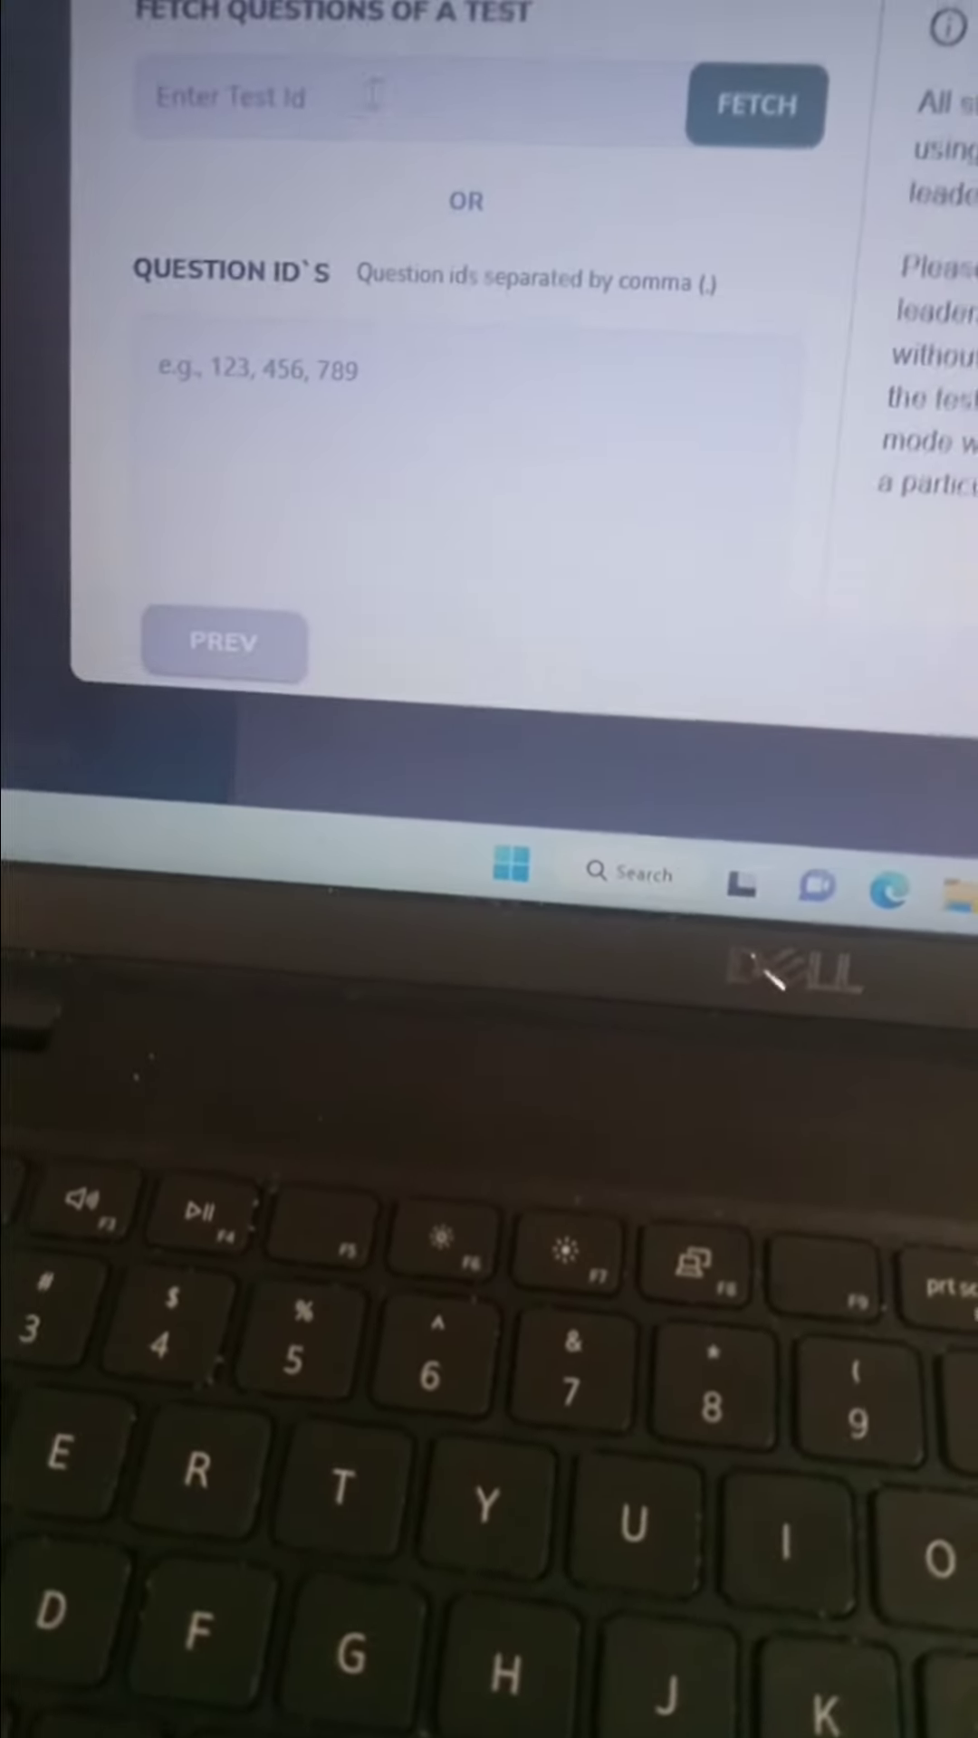
click(555, 97)
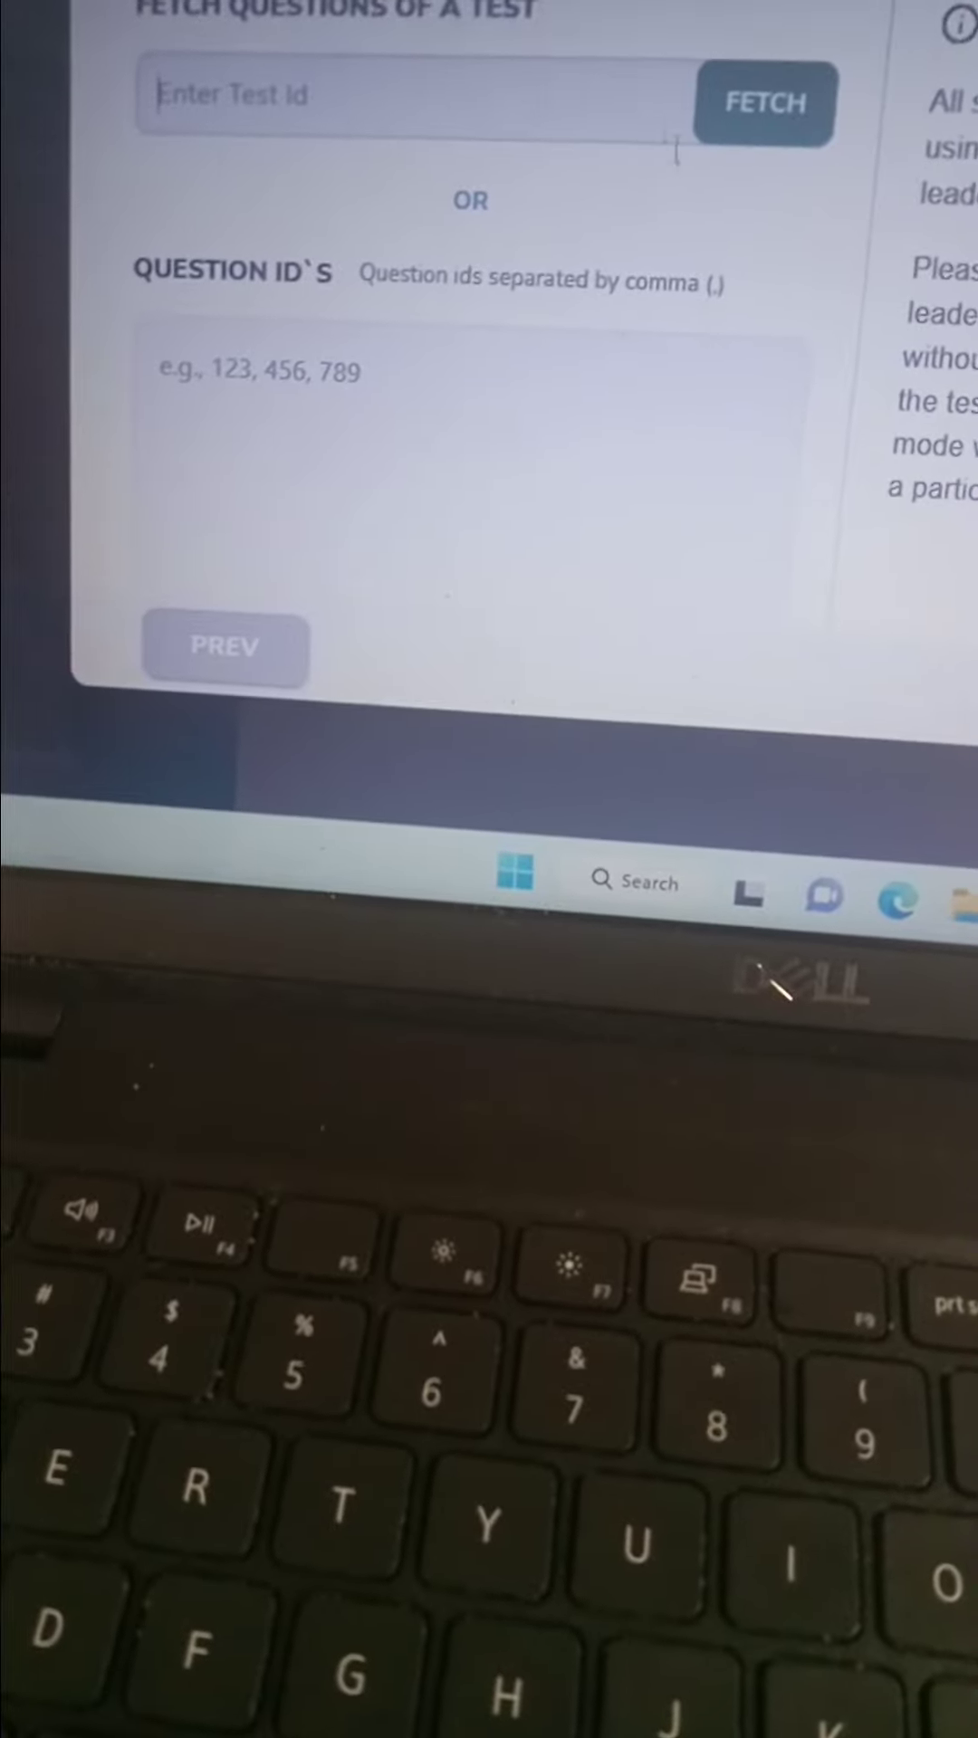
click(318, 375)
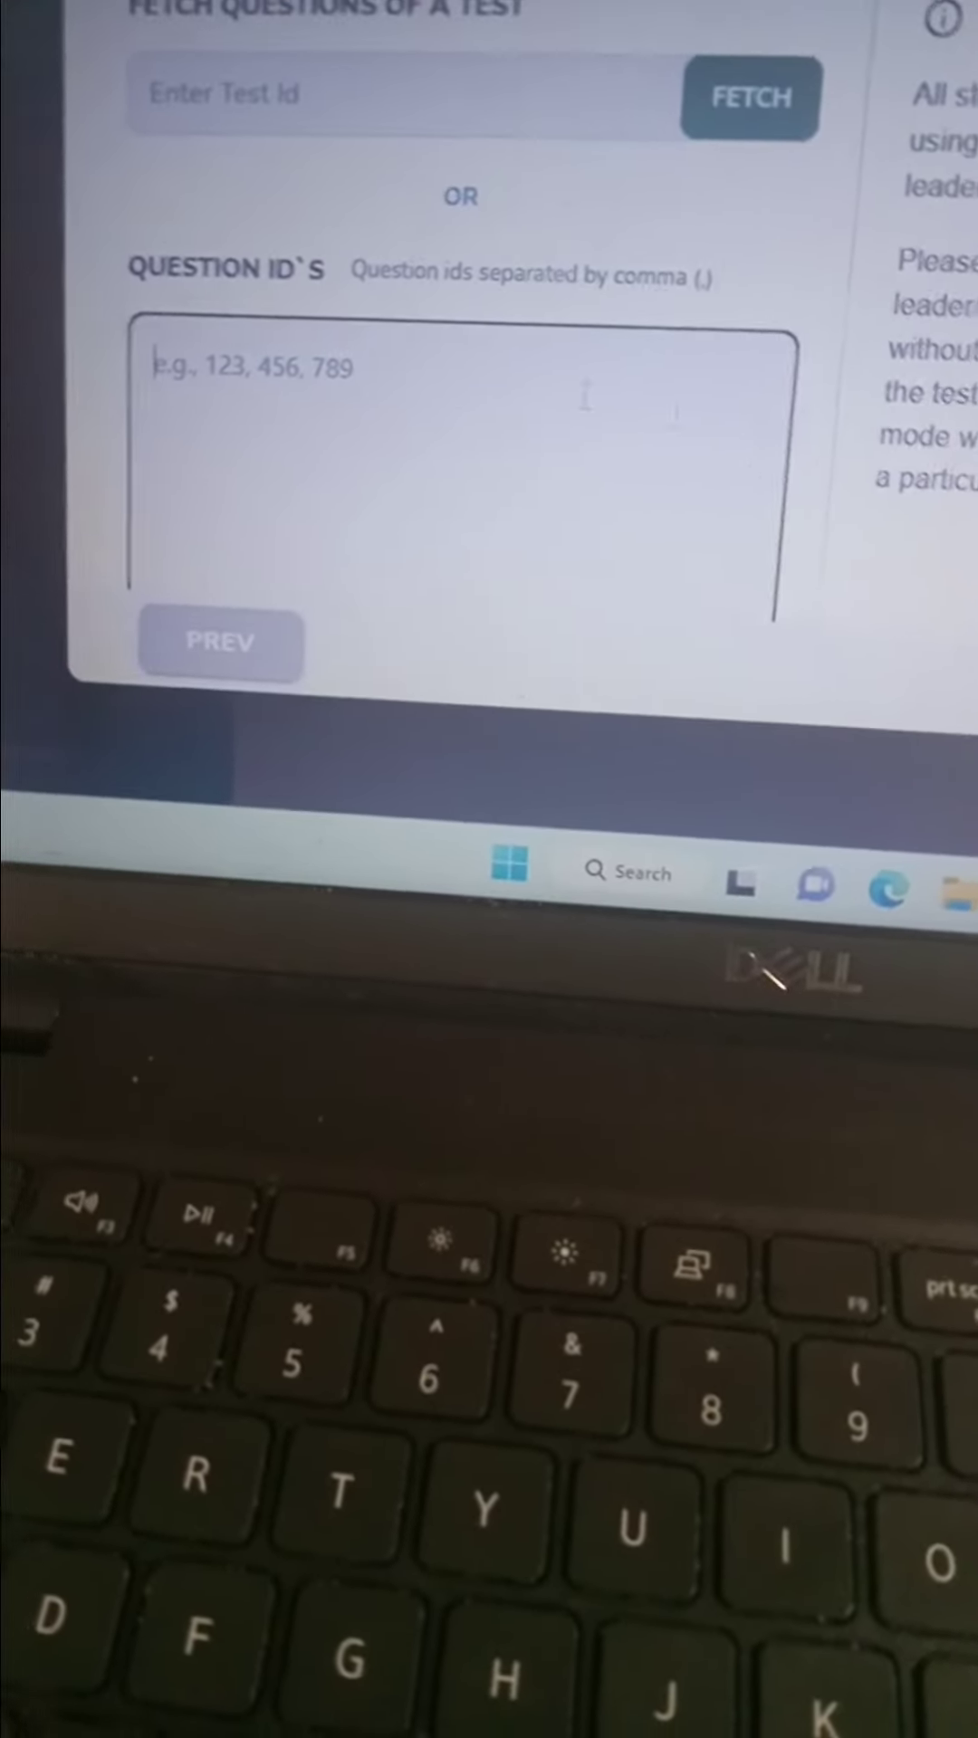